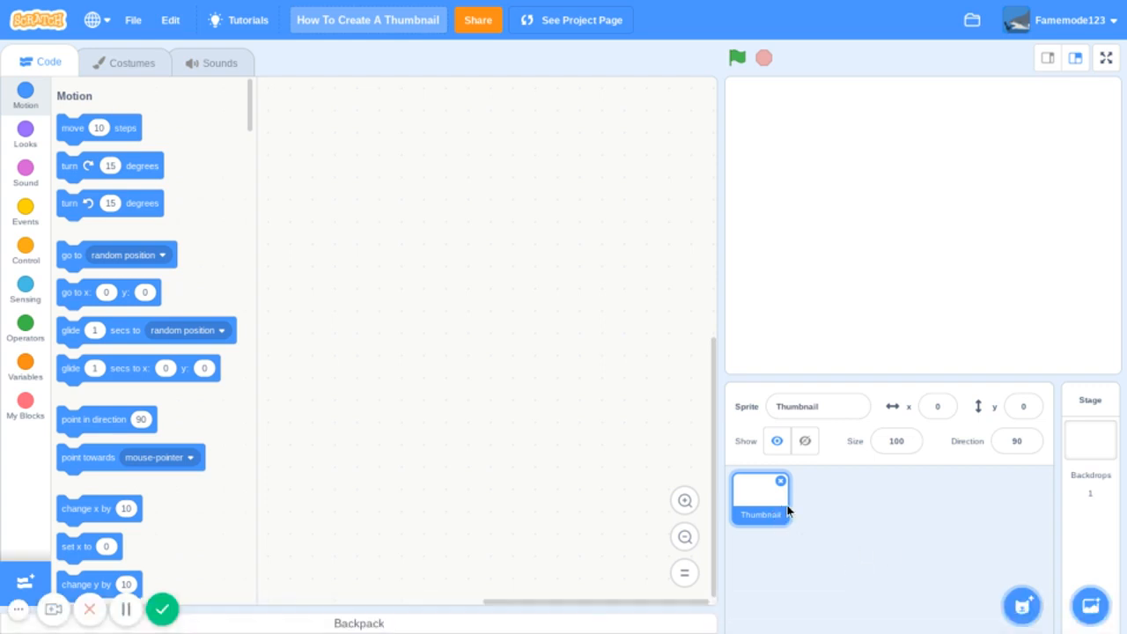
- Open the Thumbnail sprite's costume for painting and set the Fill tool's color value to 100
click(845, 406)
click(147, 69)
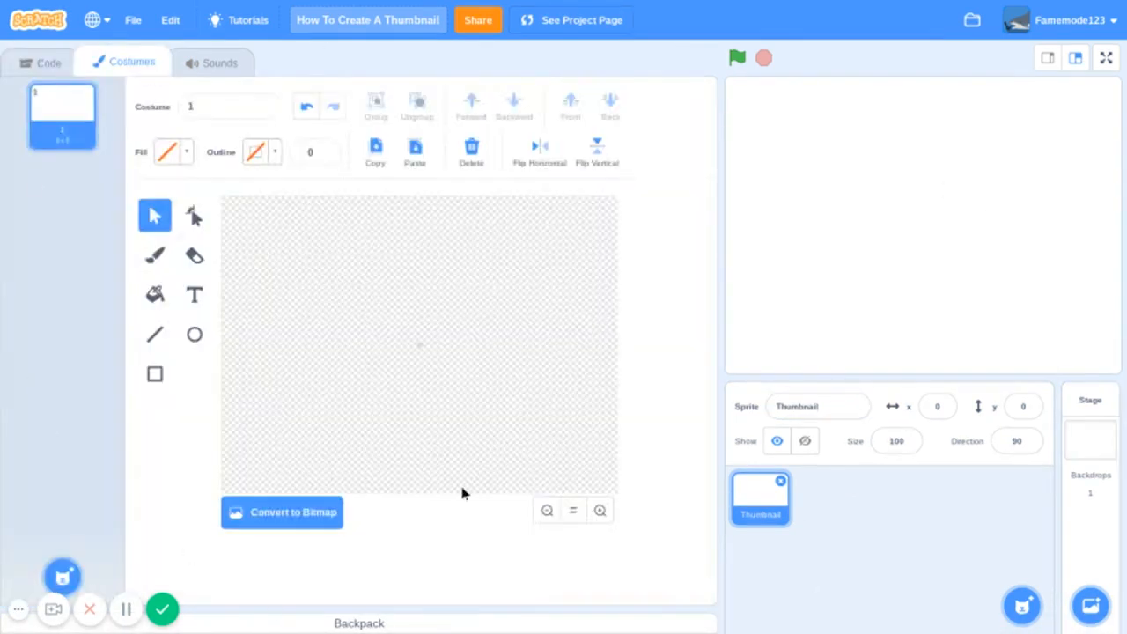
click(156, 295)
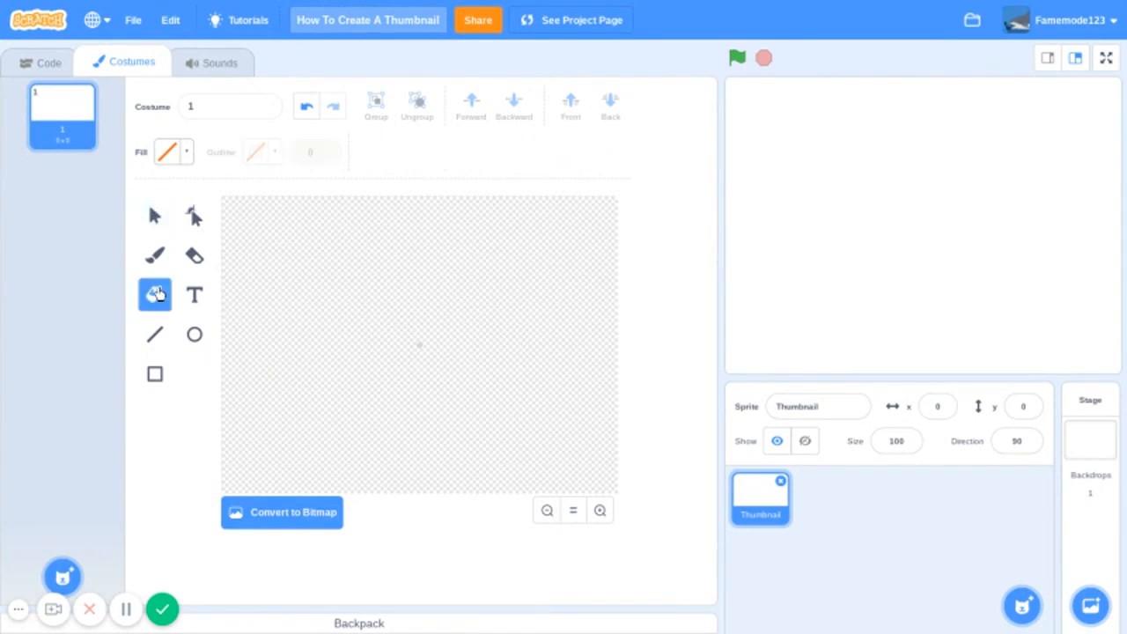
click(167, 155)
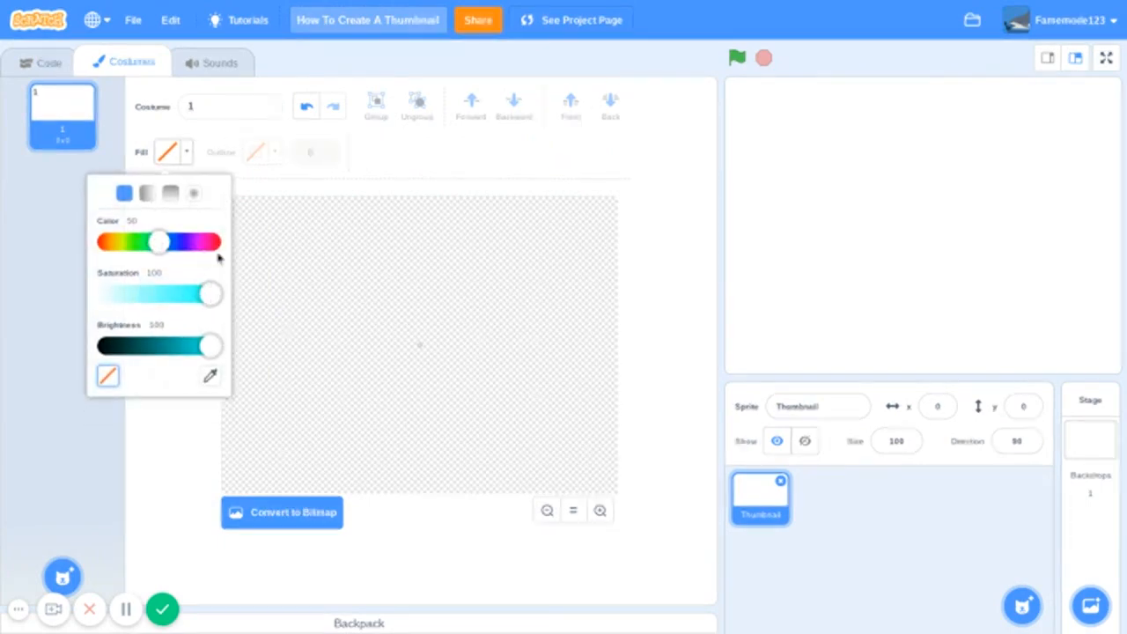
click(218, 243)
drag(211, 251, 240, 252)
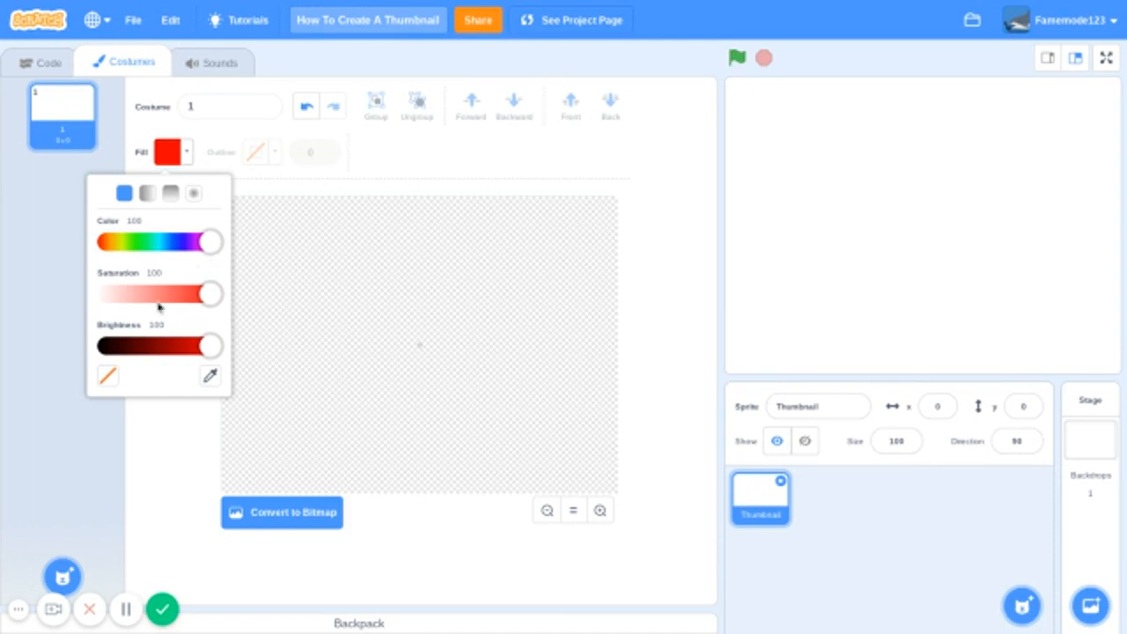
- Set the fill color's saturation to 46 and its brightness to 100
click(158, 298)
click(176, 293)
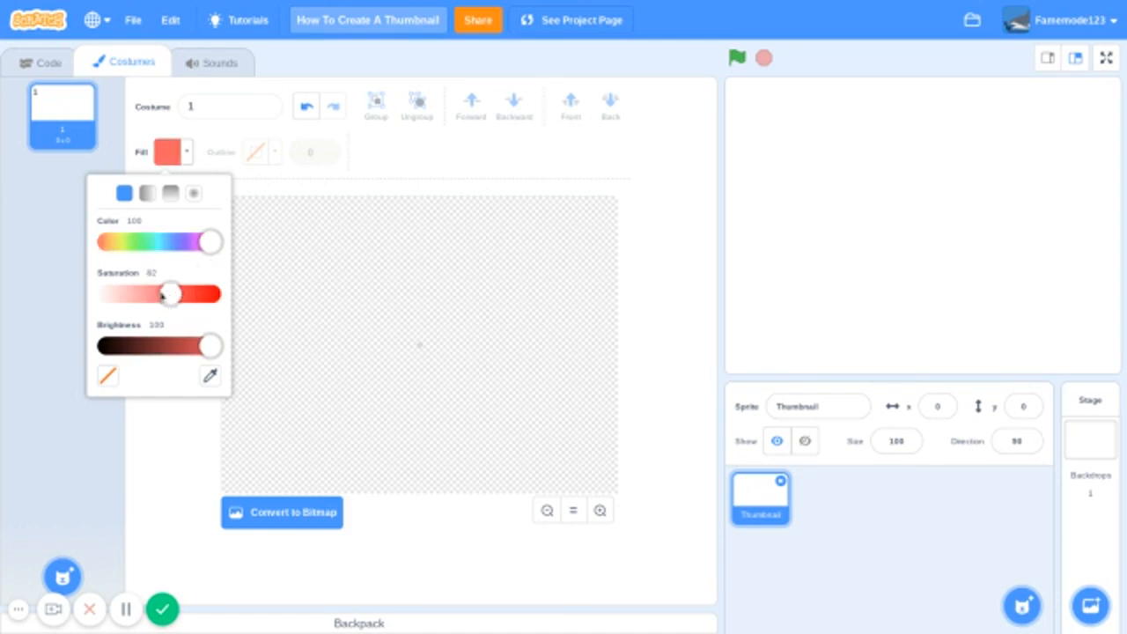
drag(141, 300, 155, 299)
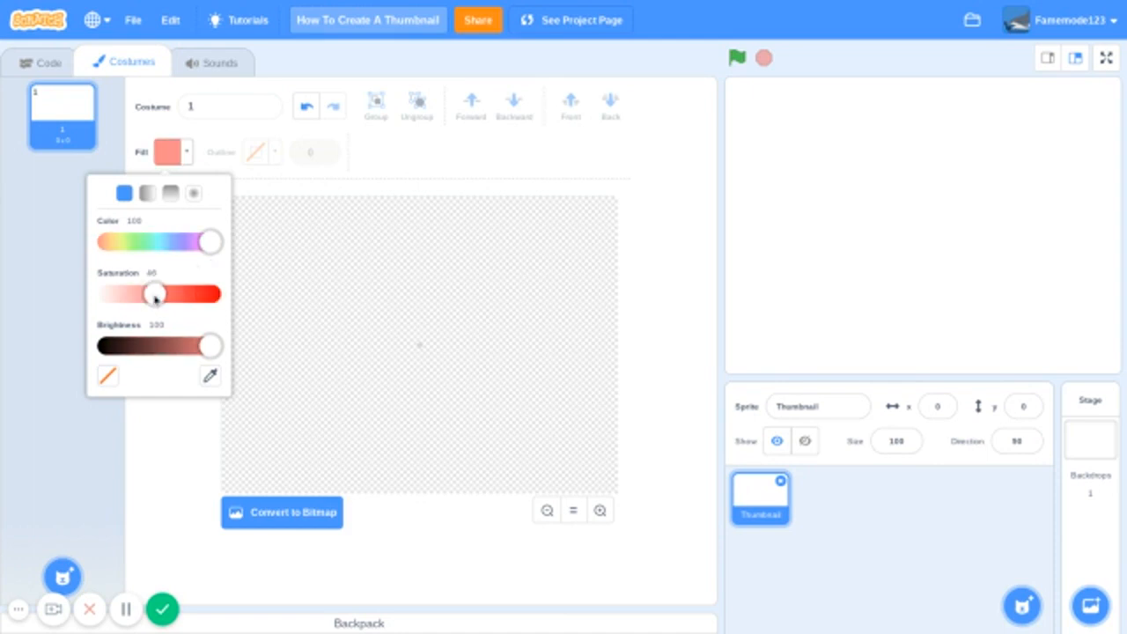
click(190, 347)
click(206, 354)
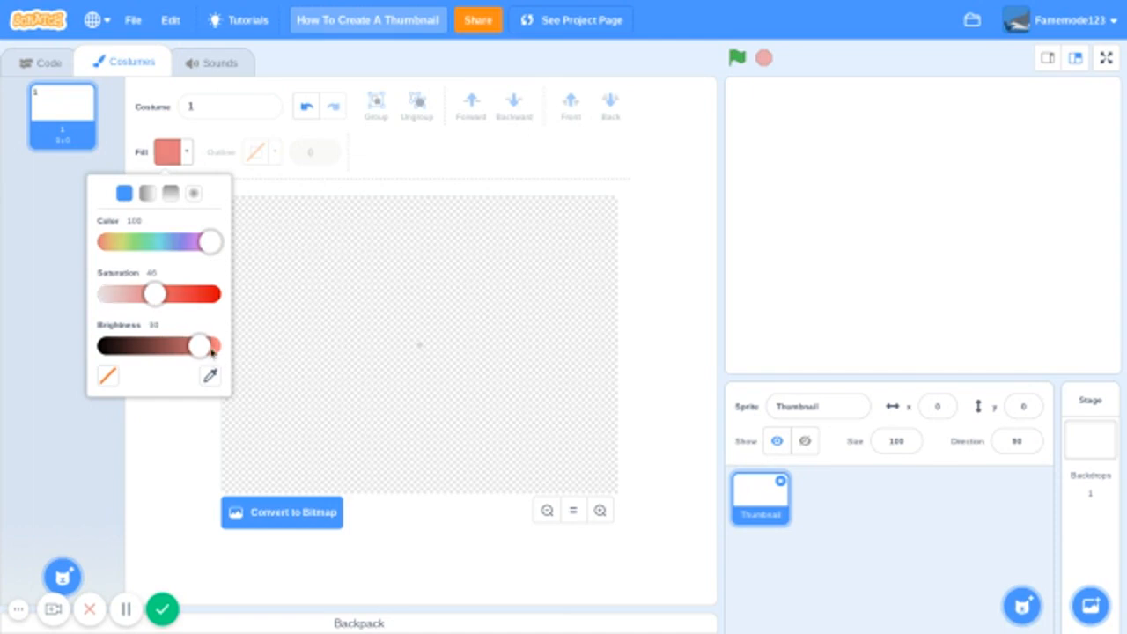
drag(201, 352, 285, 345)
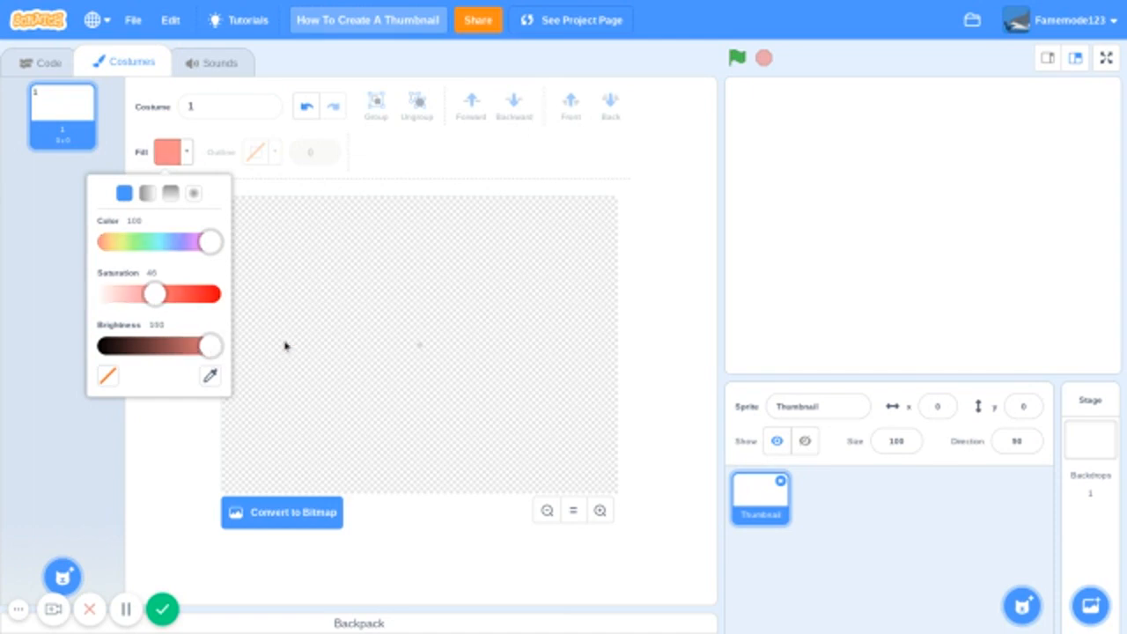
- Fill the whole costume canvas with the salmon color in bitmap mode and convert it back to vector
click(367, 353)
click(332, 509)
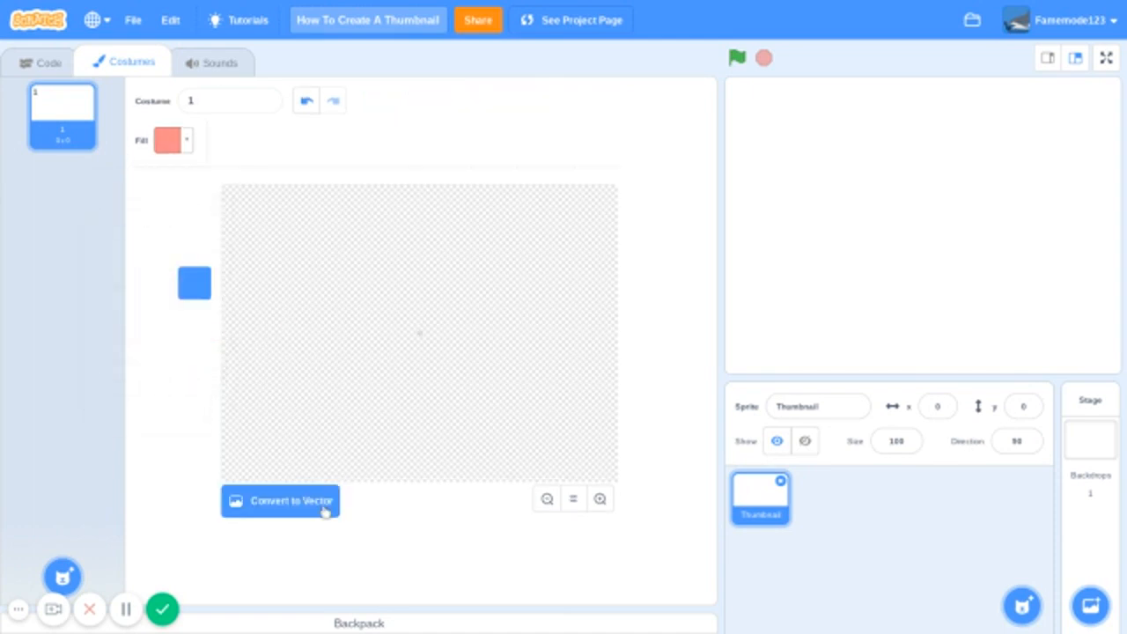
click(346, 481)
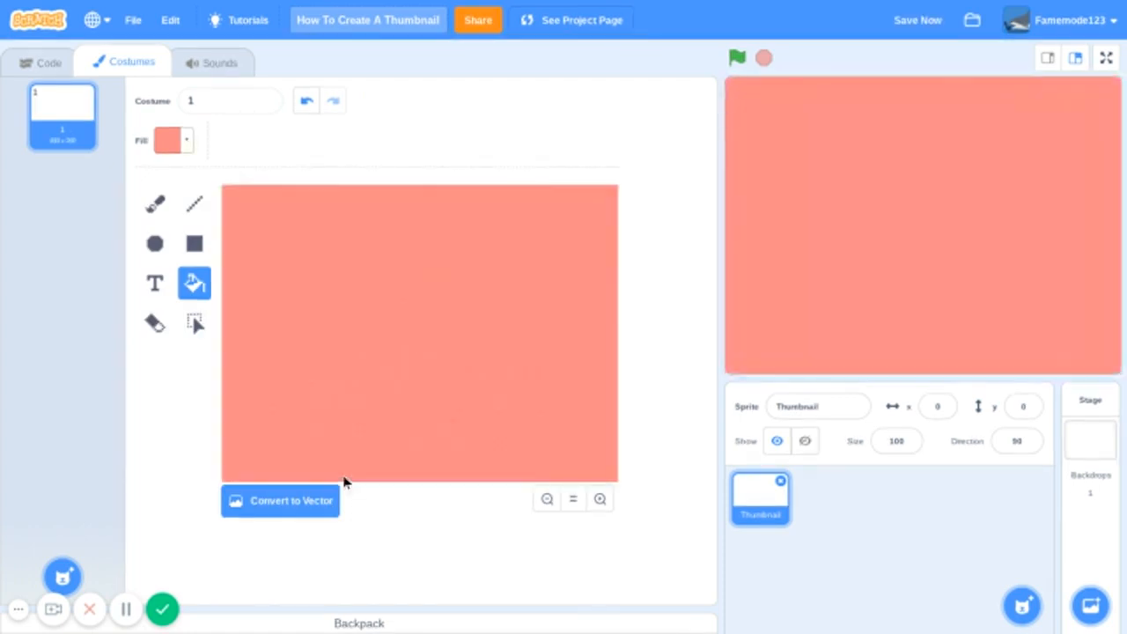
click(330, 501)
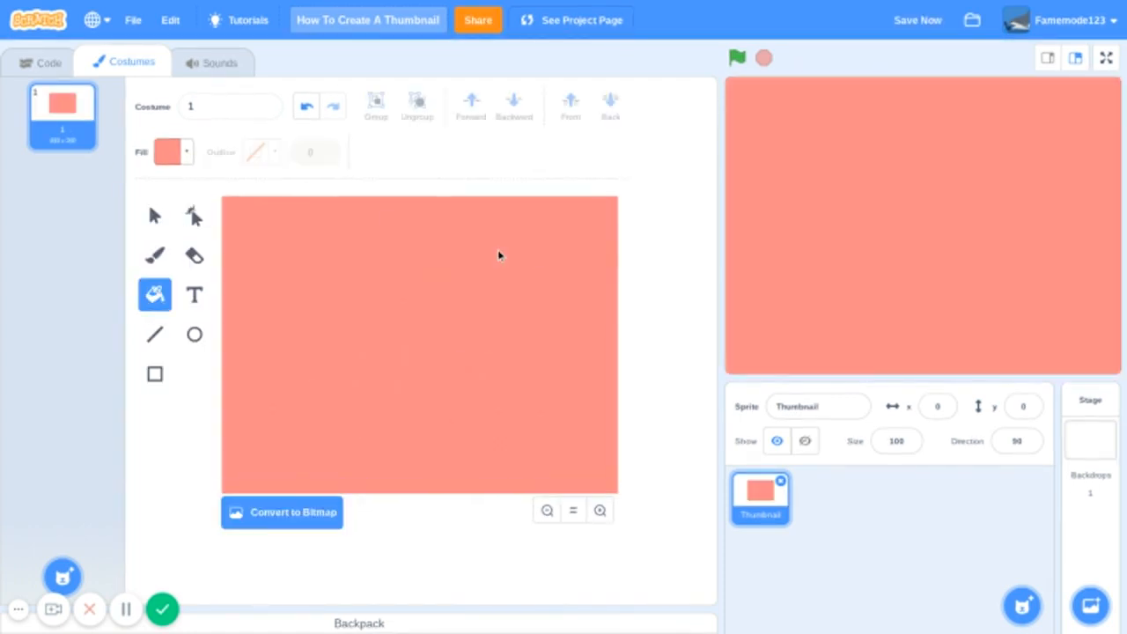
click(146, 220)
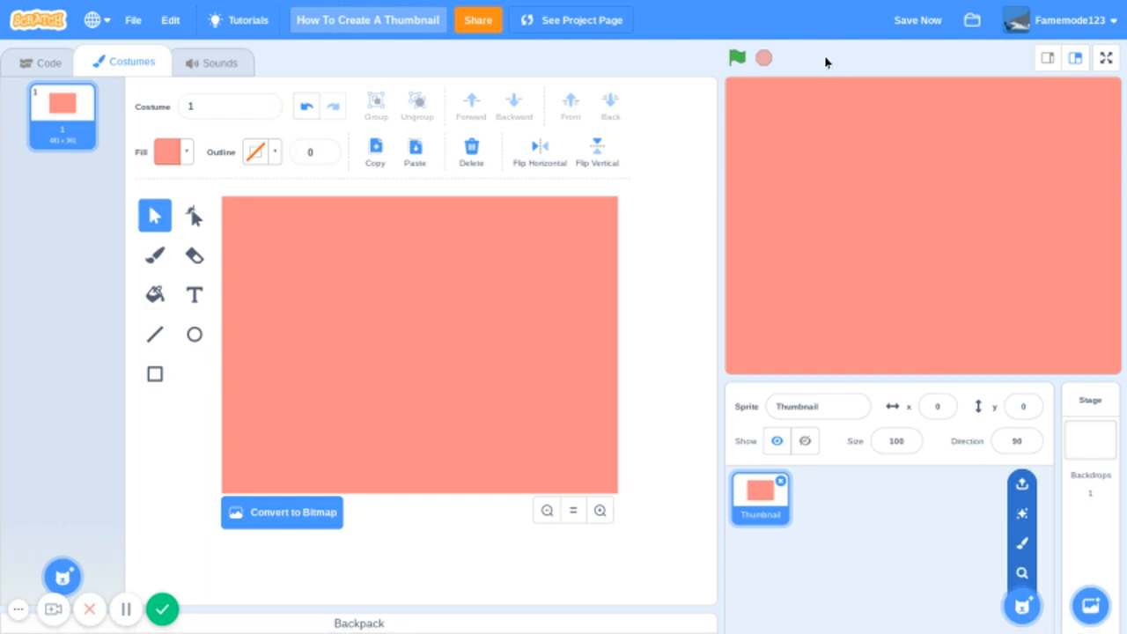
- Re-enter 0 as the Thumbnail sprite's x position and save the project
click(905, 24)
click(937, 406)
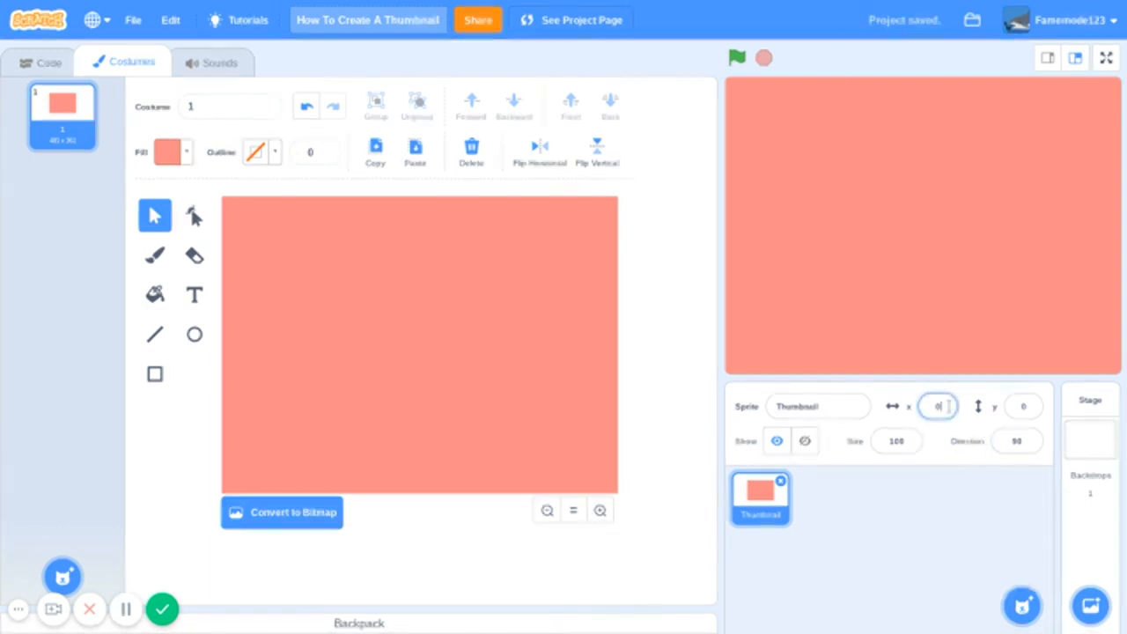
key(BackSpace)
key(Return)
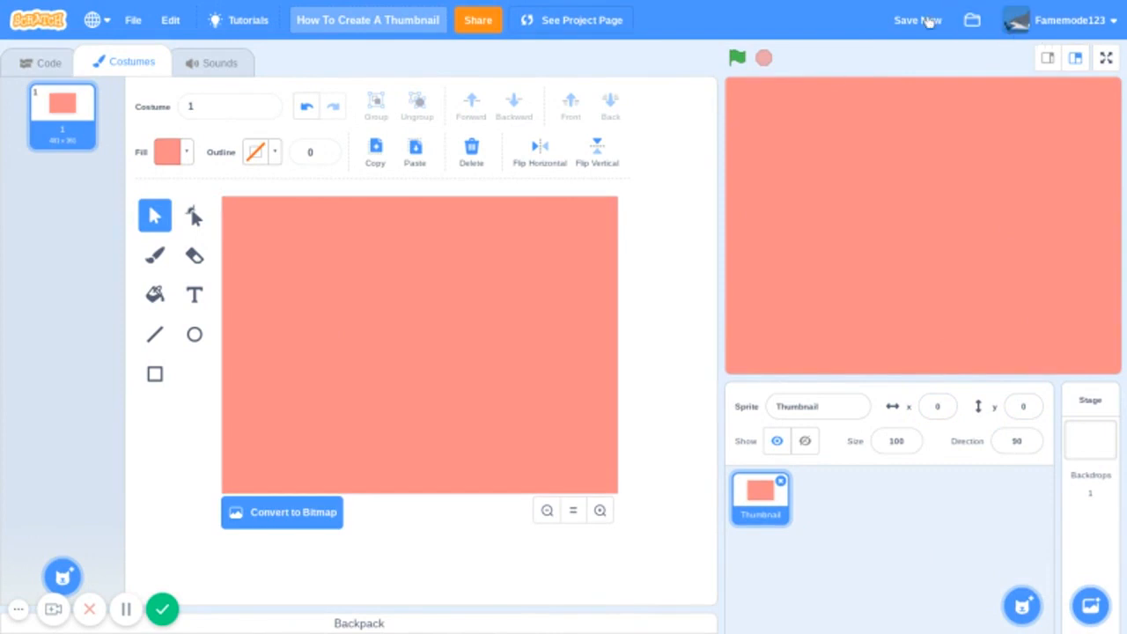
click(922, 20)
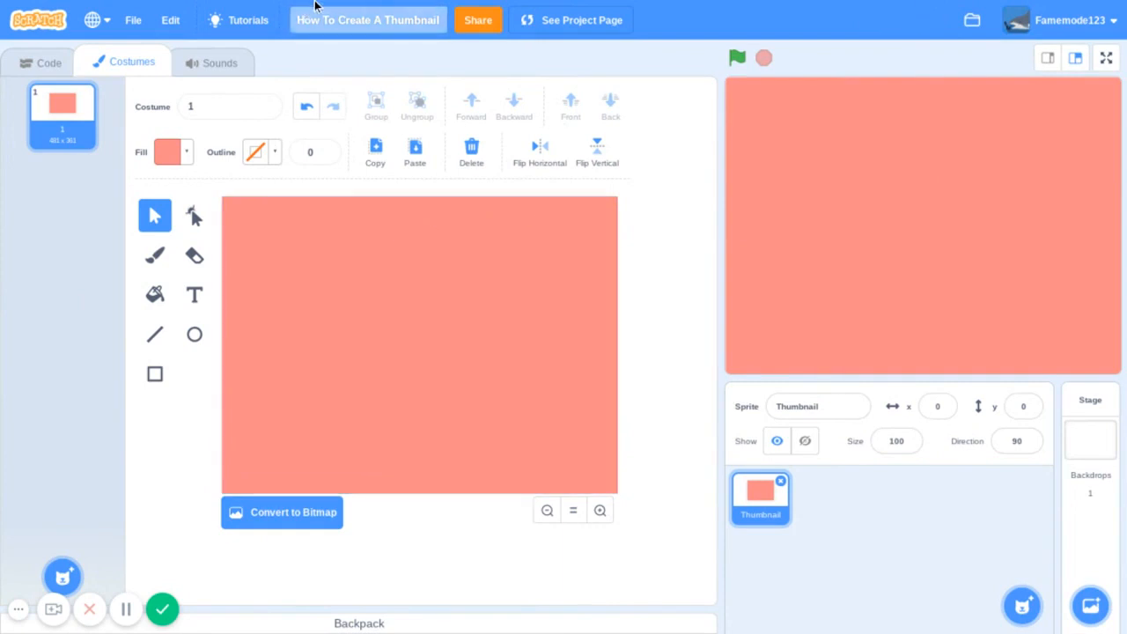
- Switch to the Cool Text website and open the Miami style from the text style gallery
mouse_move(352, 7)
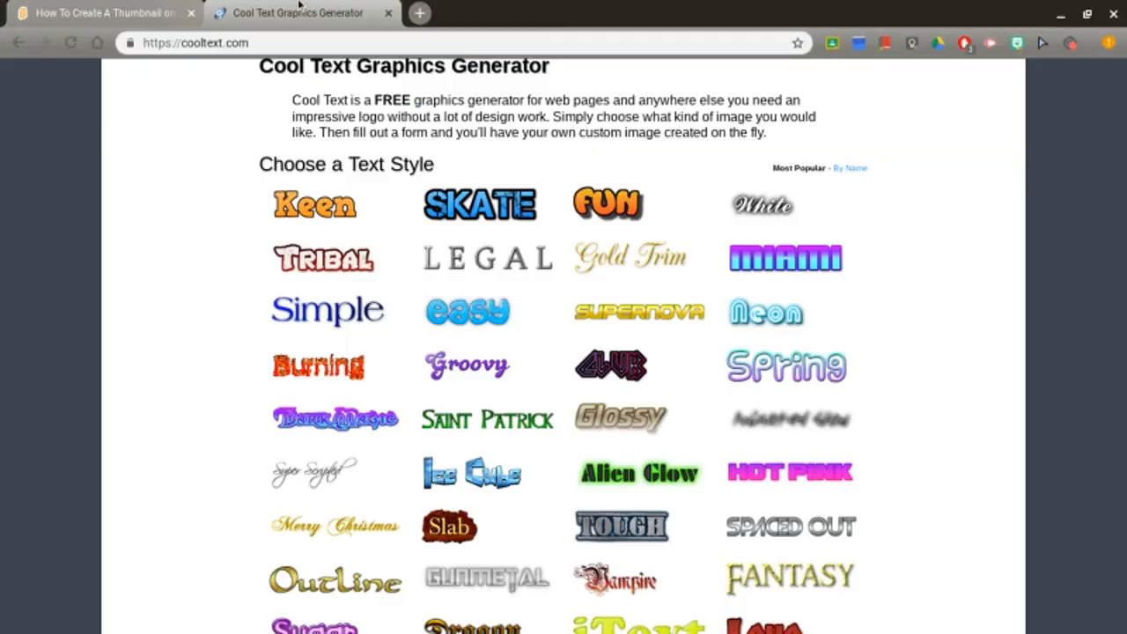
click(303, 9)
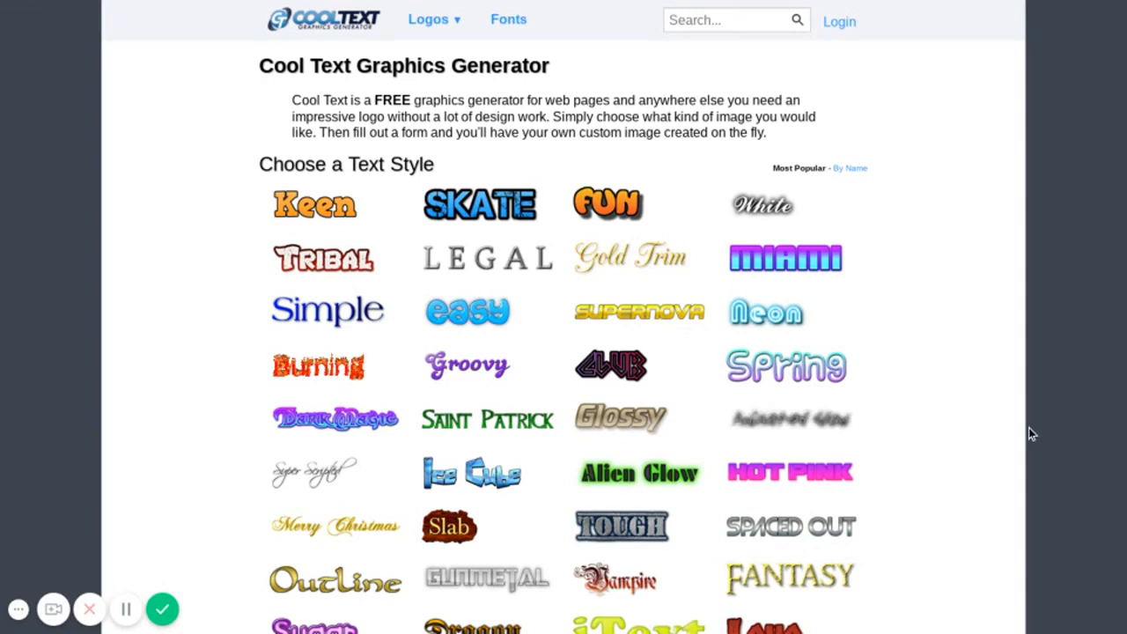
scroll(1030, 430, down, 3)
scroll(1028, 429, up, 1)
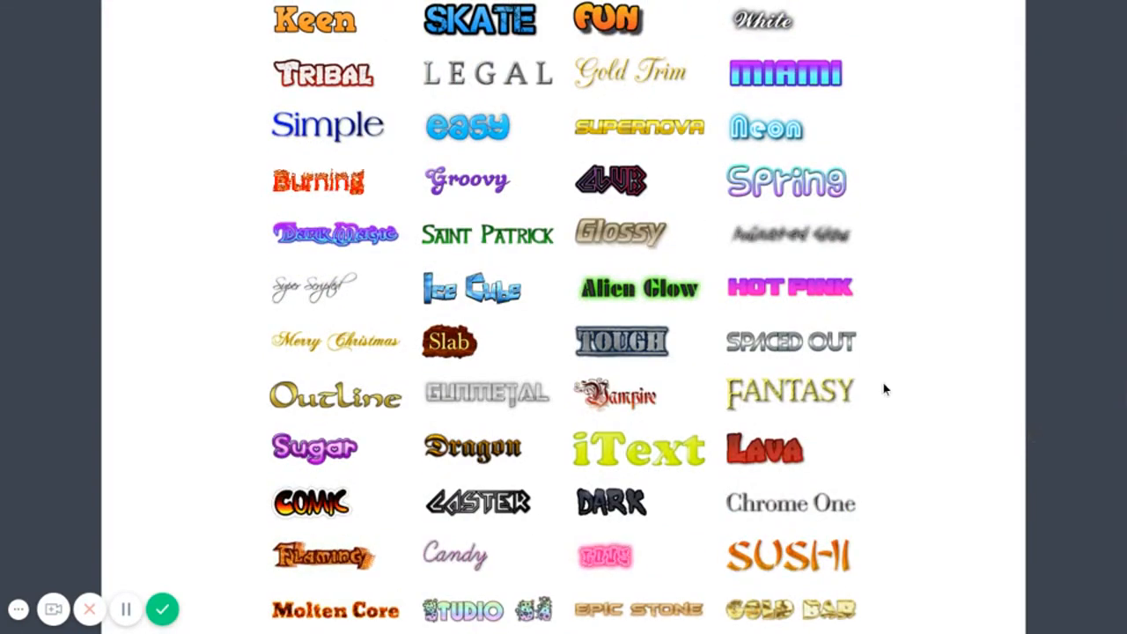
scroll(834, 375, down, 1)
scroll(834, 375, down, 2)
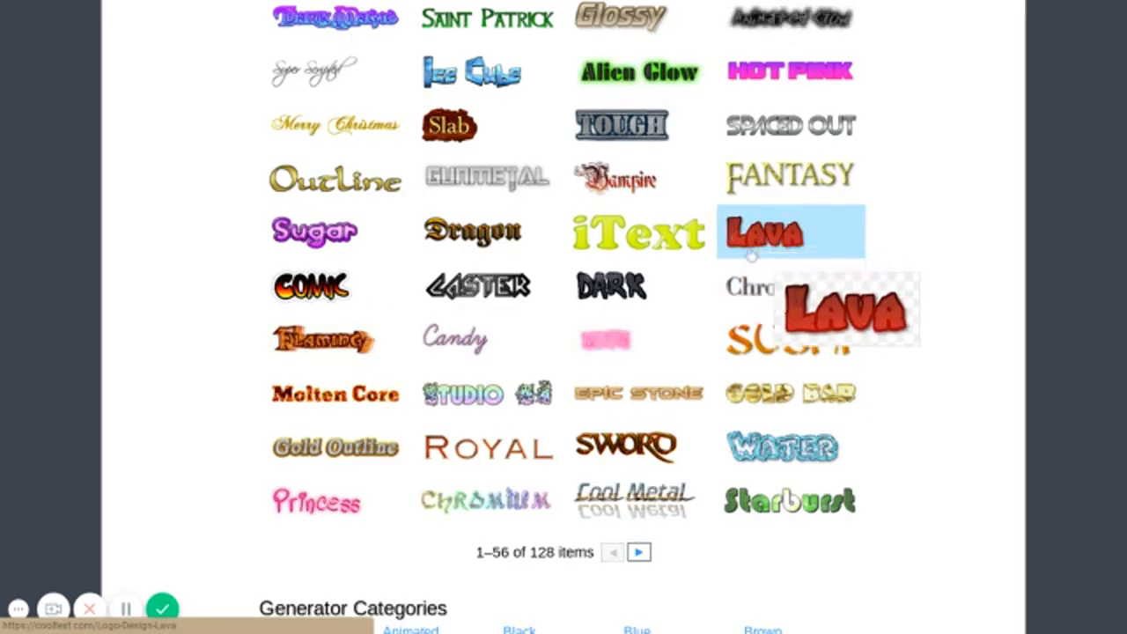
scroll(792, 231, up, 3)
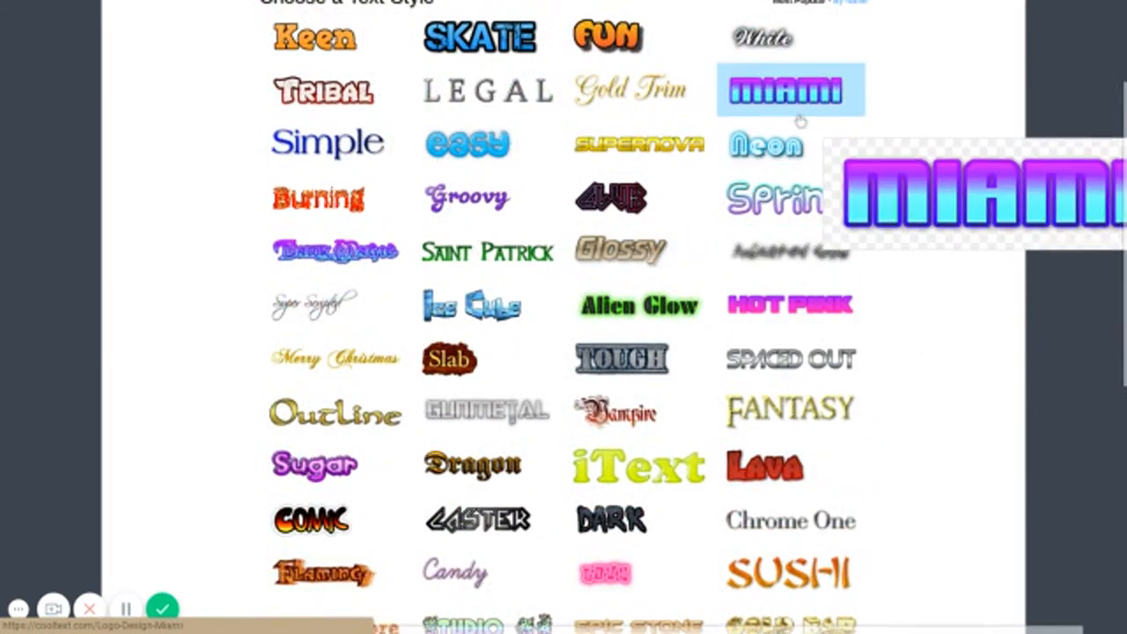
scroll(557, 147, up, 1)
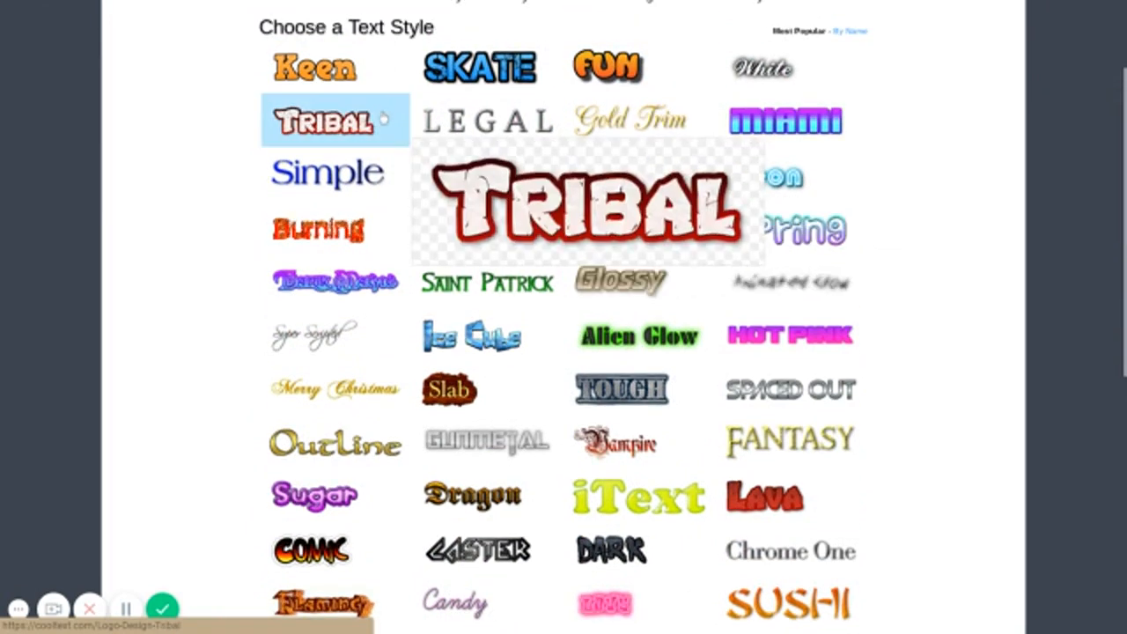
click(817, 119)
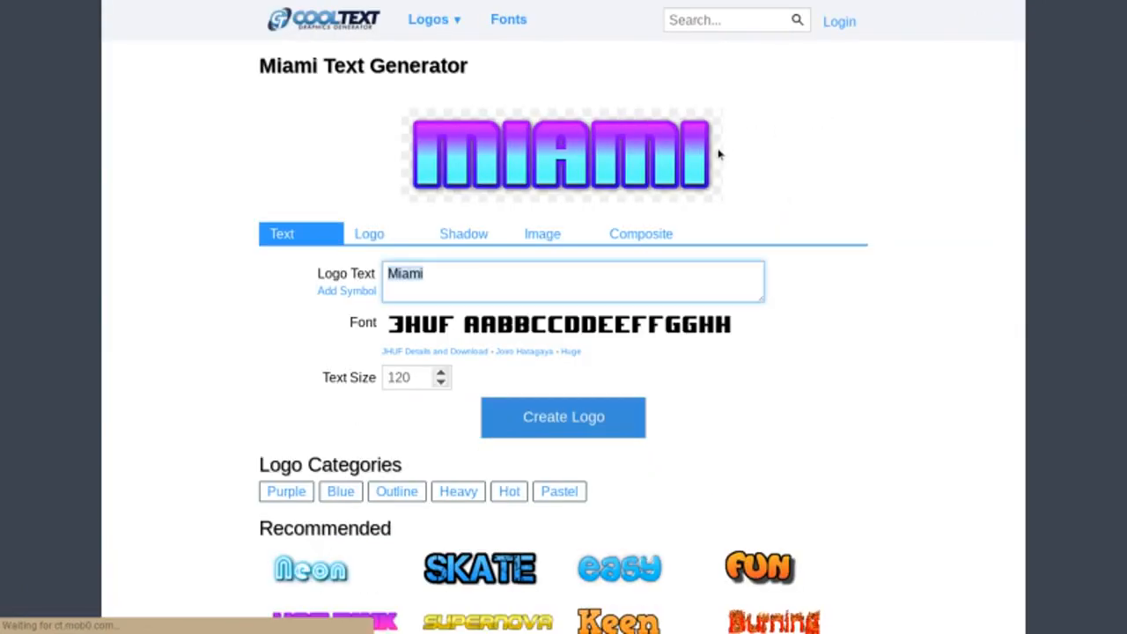
- Replace the logo text with "How To Create A thumbnail"
key(BackSpace)
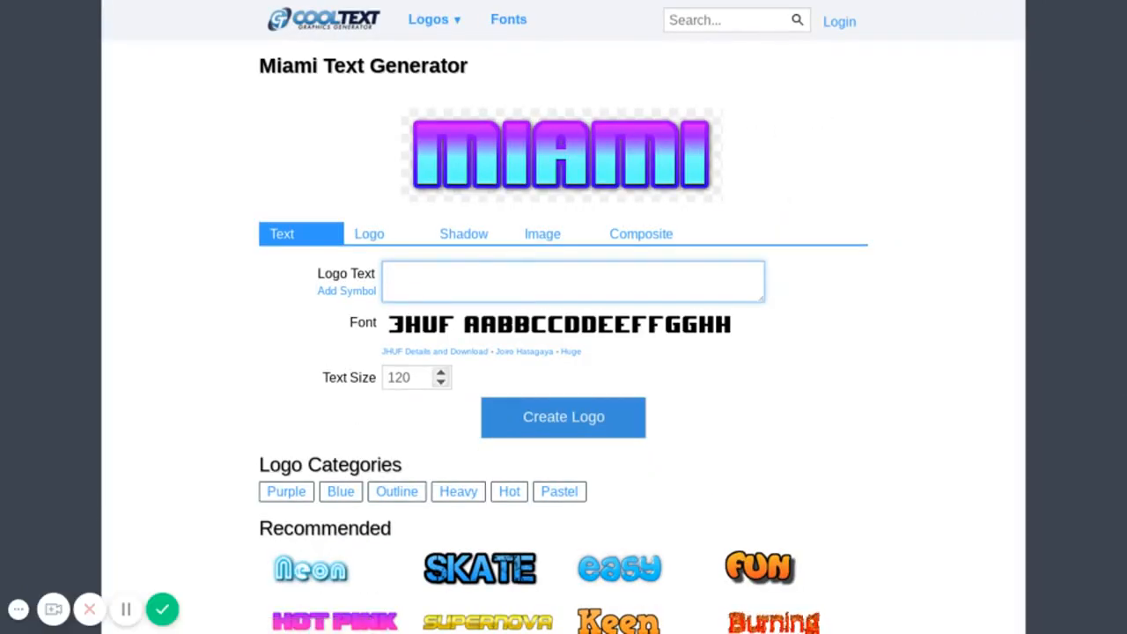
text(How to Create)
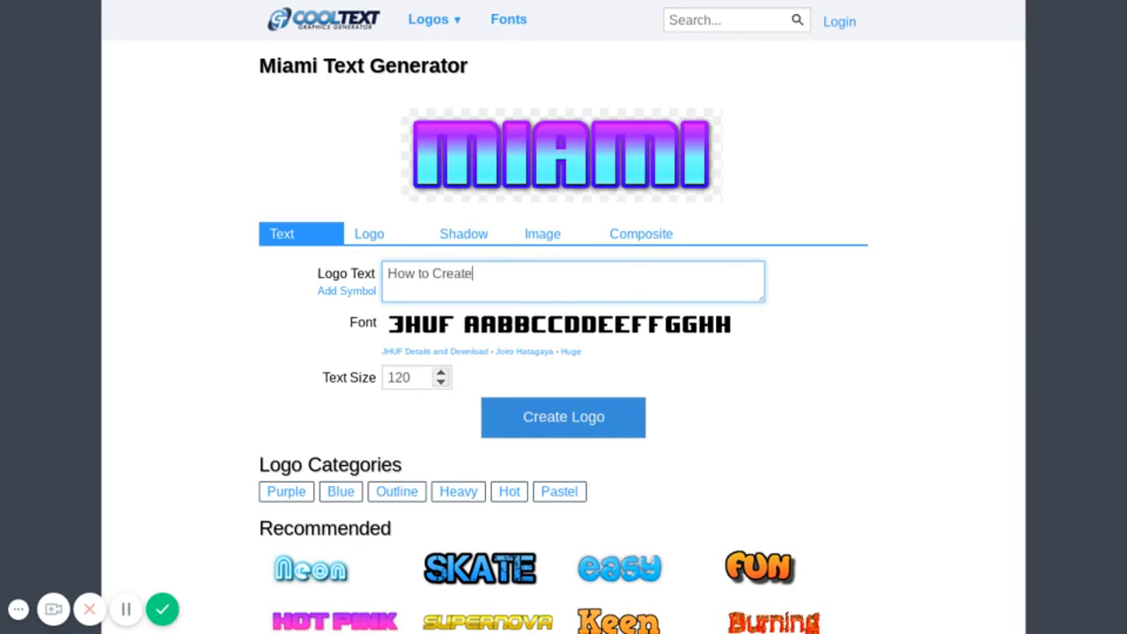
text( A thumbnail)
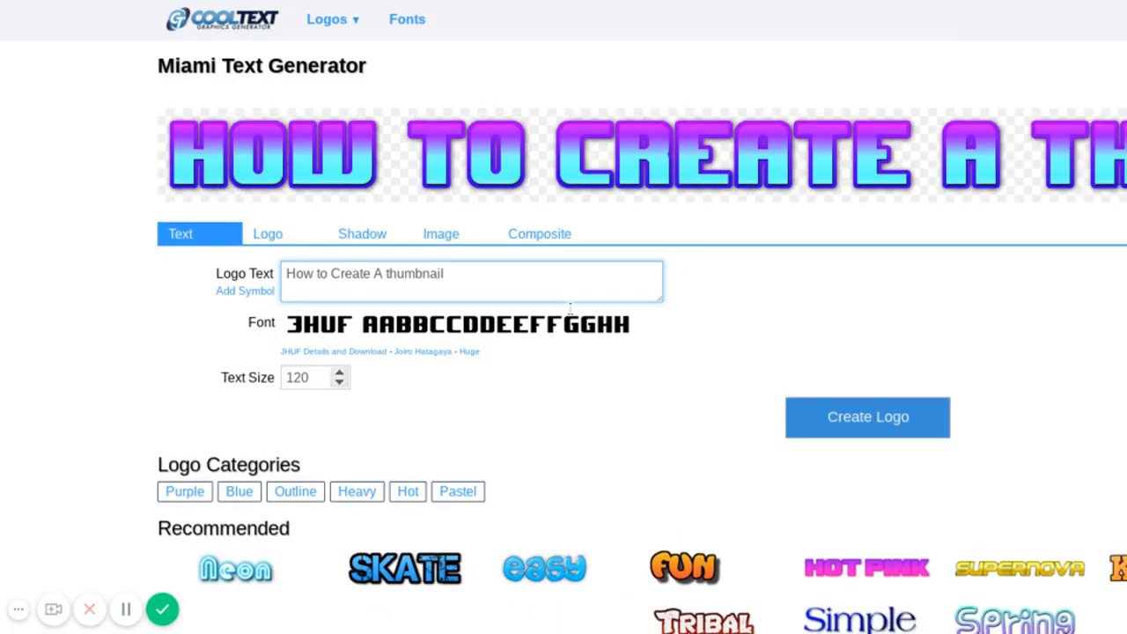
click(319, 273)
key(BackSpace)
text(T)
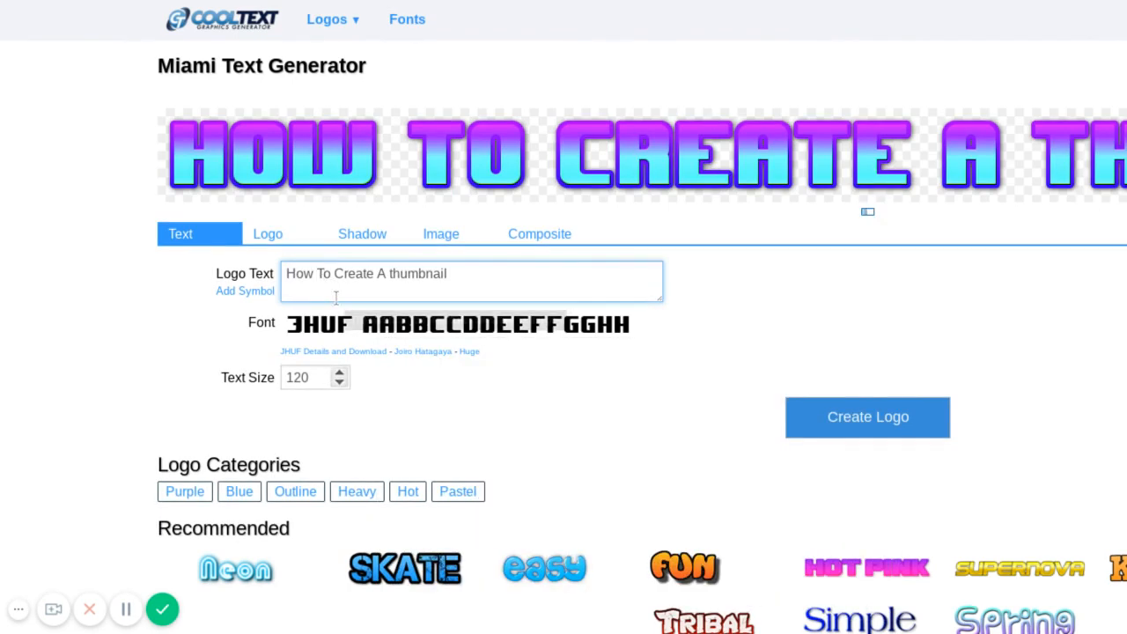
- Set the logo's text size to 100
click(318, 378)
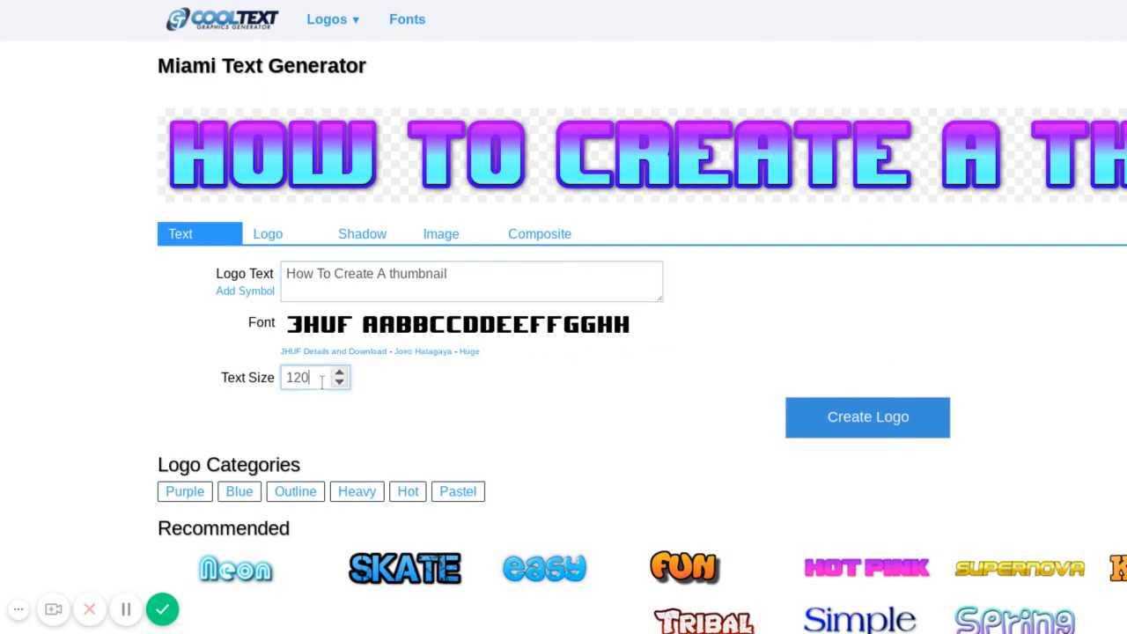
key(BackSpace)
key(BackSpace)
text(0)
click(746, 364)
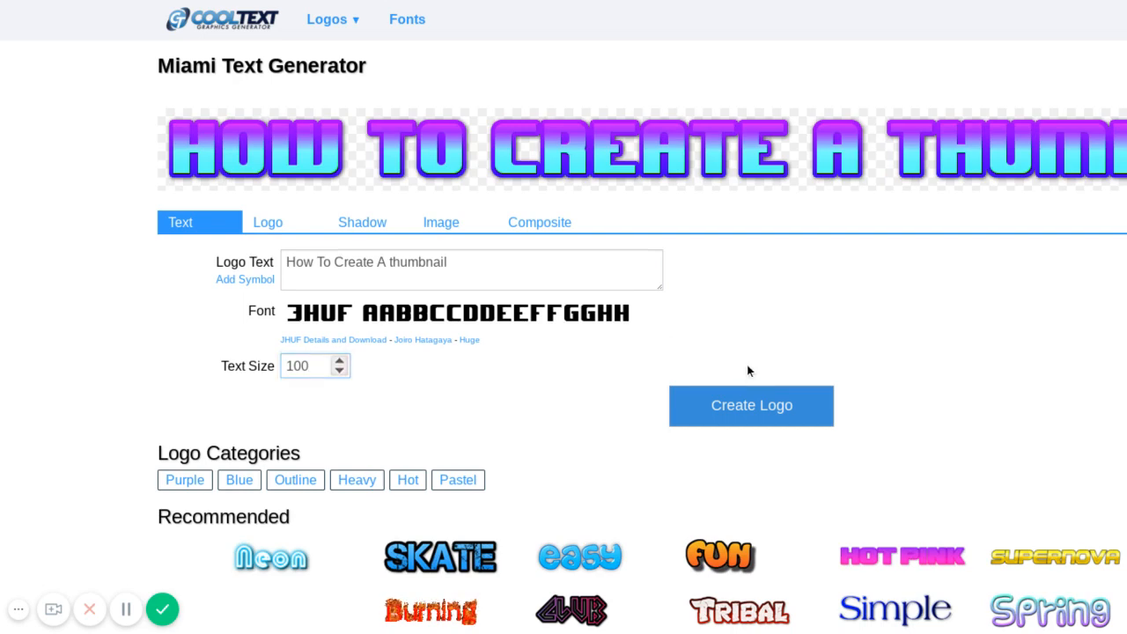
- Generate the Miami logo, download the resulting image and dismiss the download notification
click(818, 422)
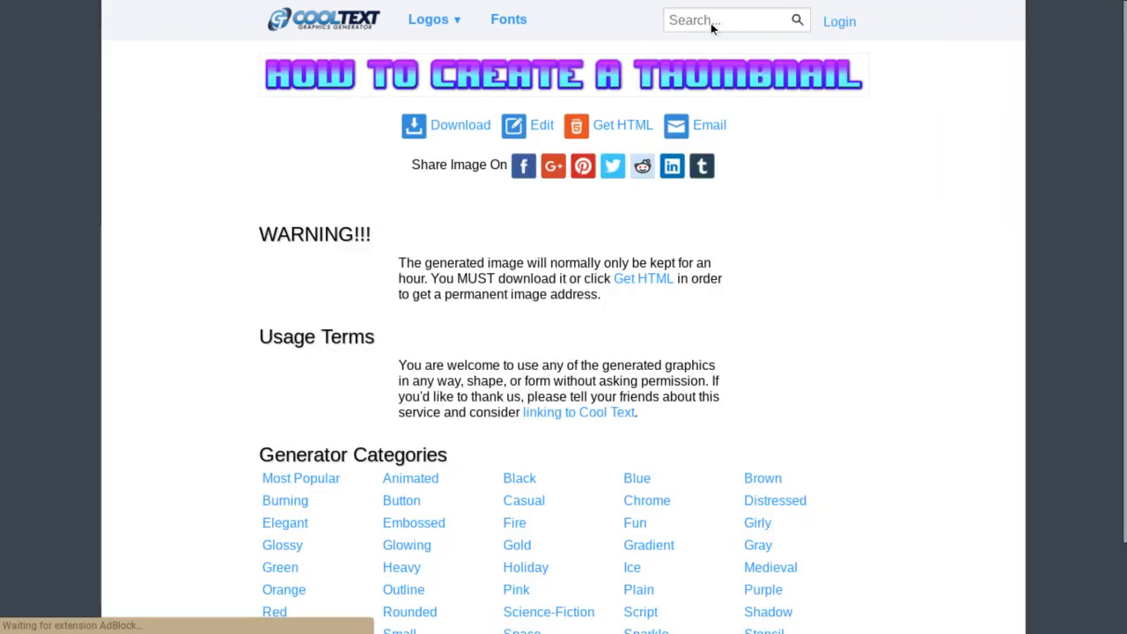
click(746, 72)
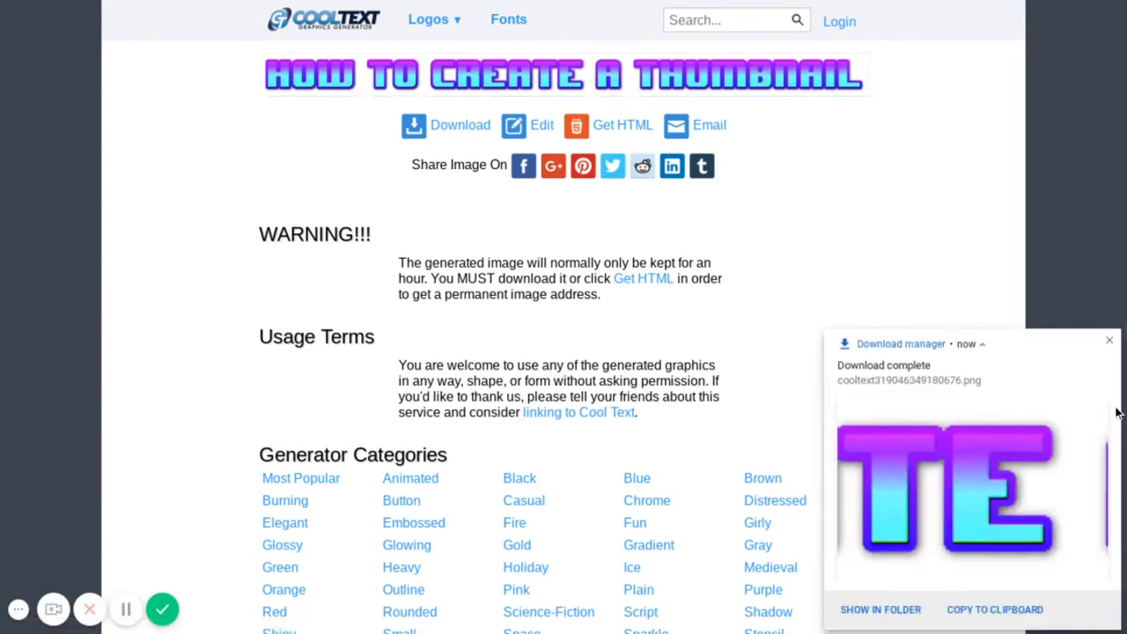
click(1108, 339)
- Switch back to the Scratch project and upload cooltext319046349180676.png from Downloads as a new costume
mouse_move(537, 7)
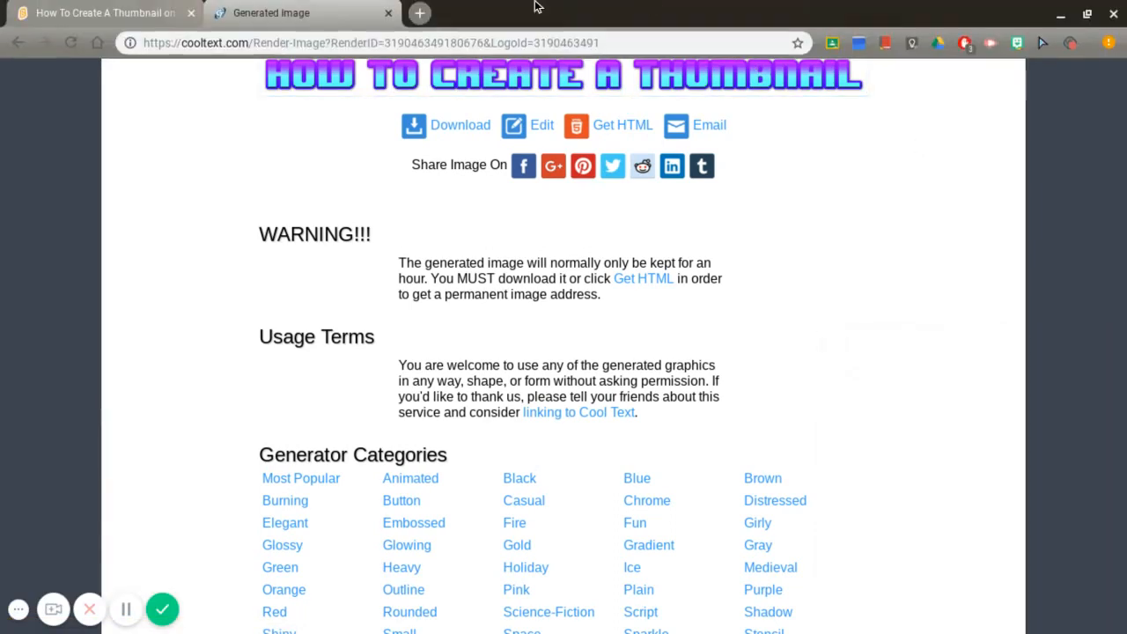
click(119, 4)
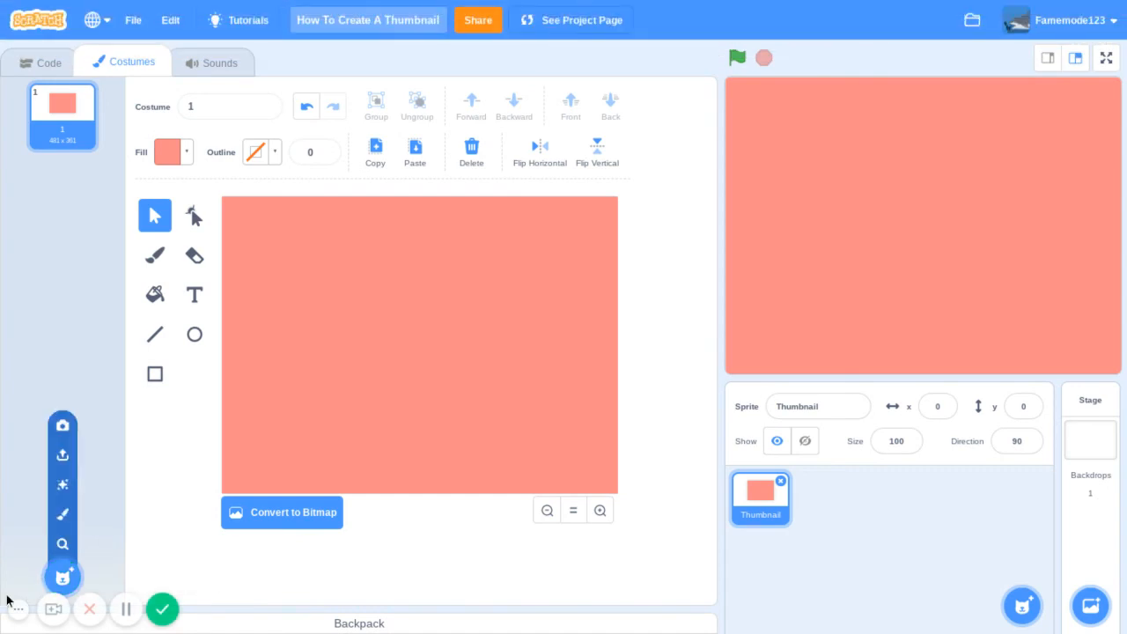
click(63, 456)
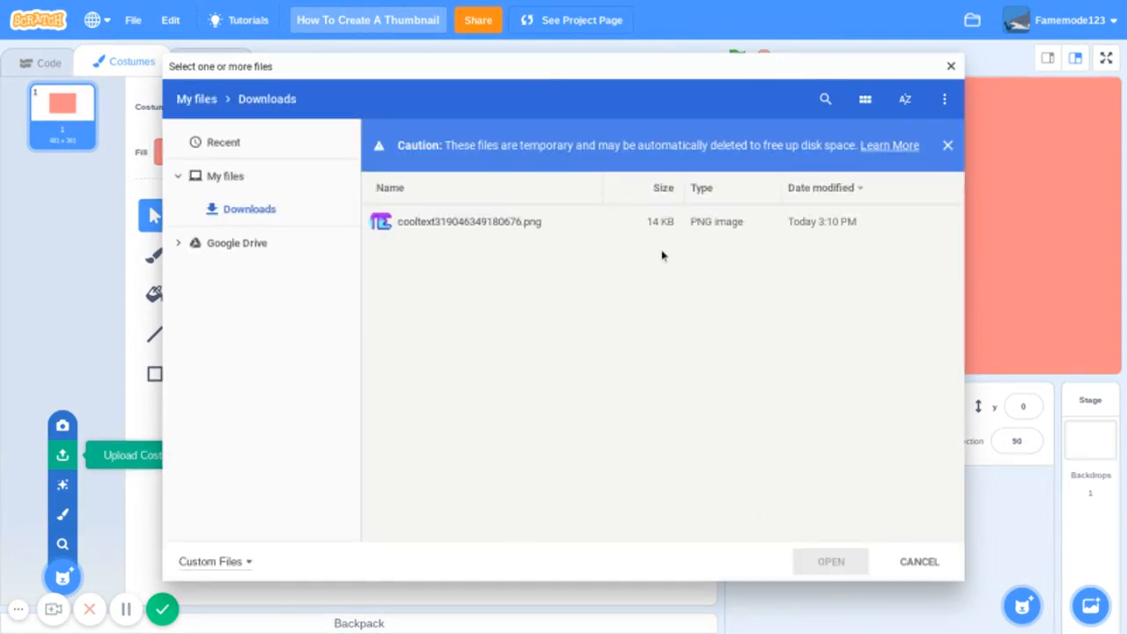
click(667, 233)
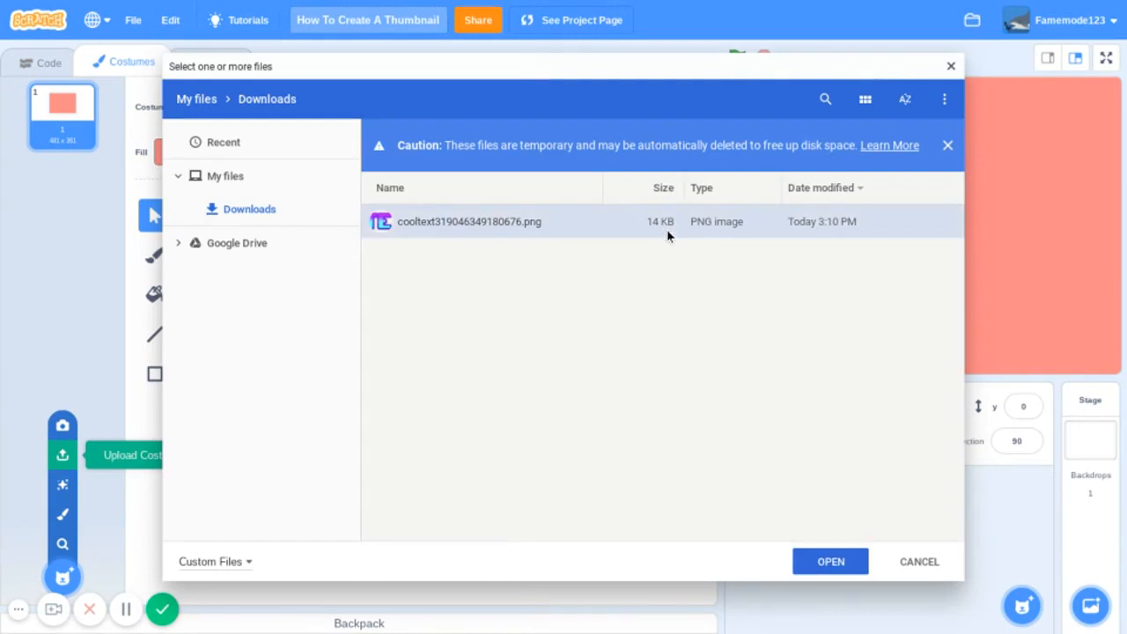
click(823, 563)
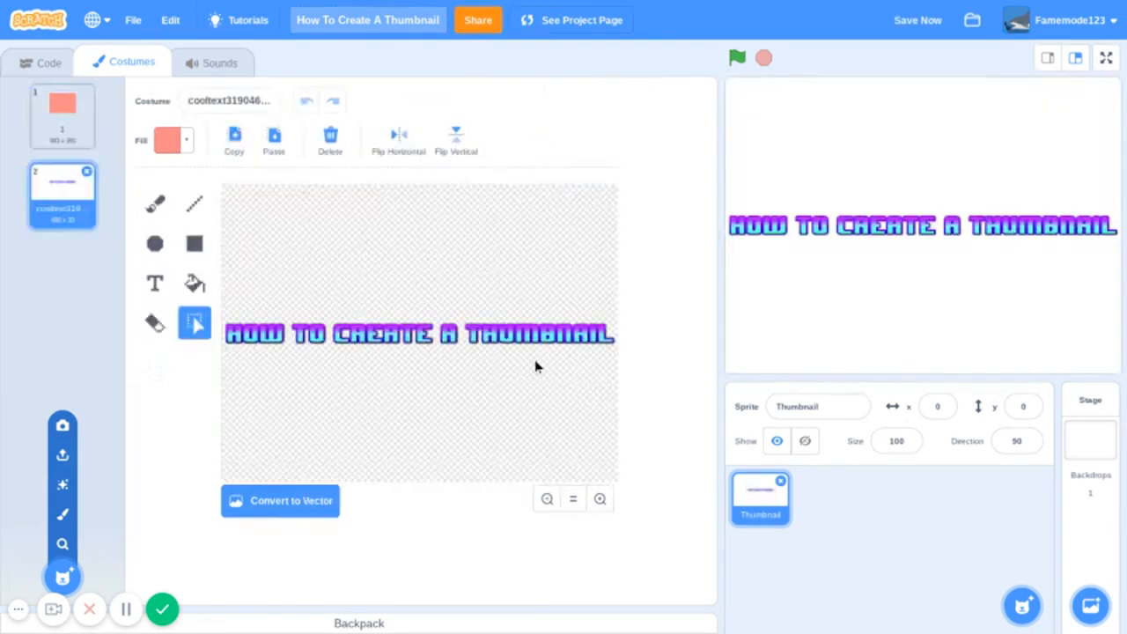
- Convert the uploaded title to vector, transfer it into the salmon costume near the upper edge, and delete its separate costume
click(260, 501)
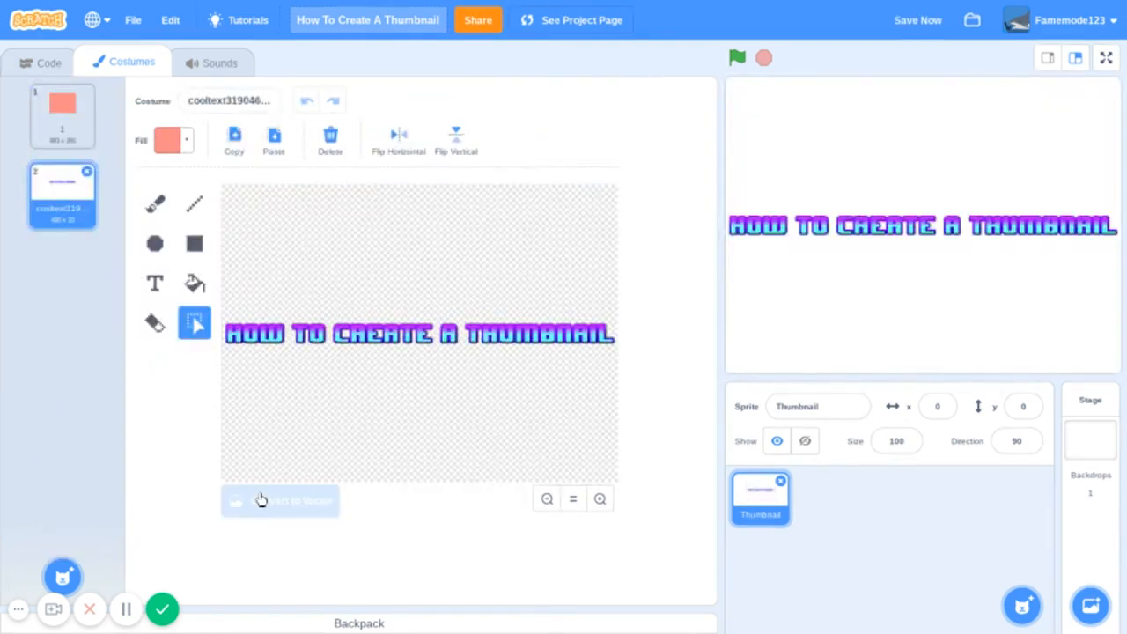
click(280, 351)
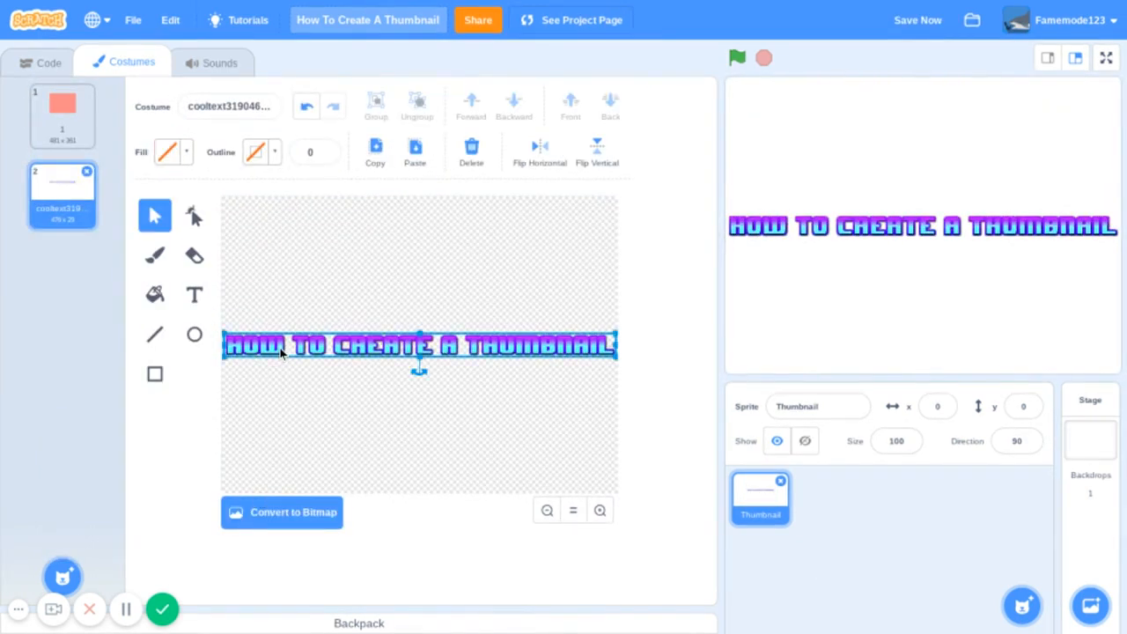
click(88, 172)
key(ctrl+v)
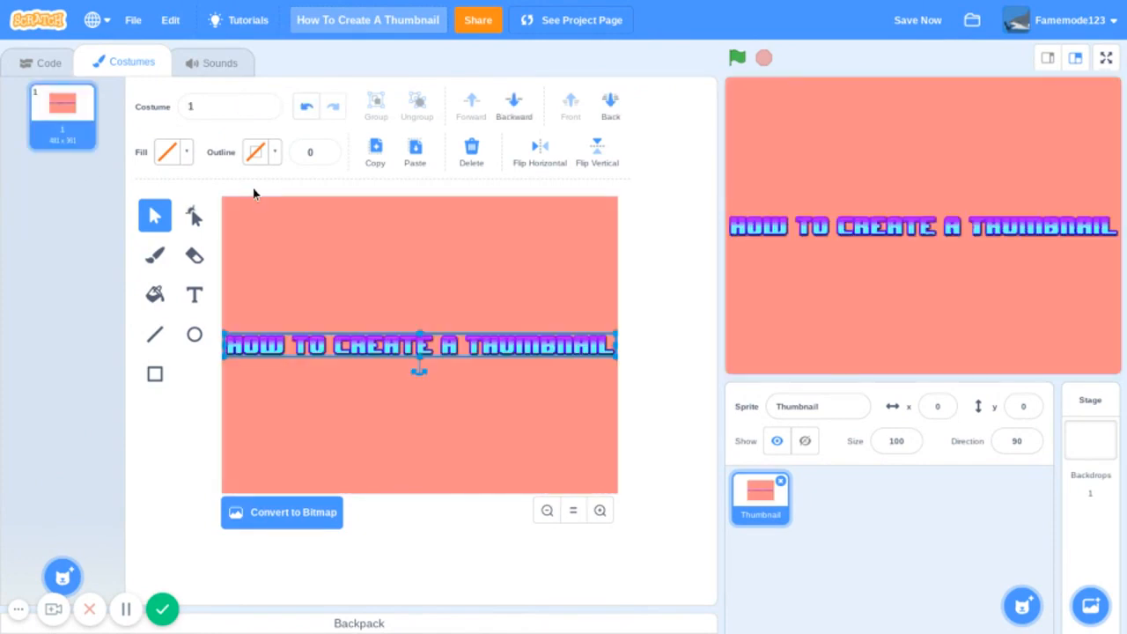
drag(481, 355, 501, 232)
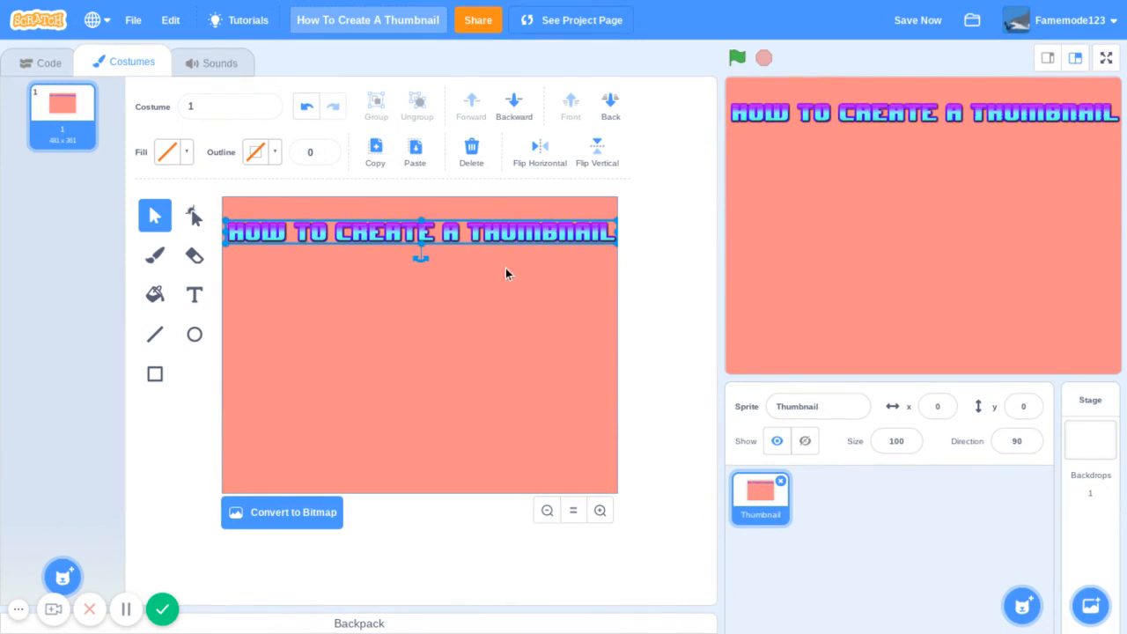
- Draw an unfilled rectangle with a black outline of width 10 in the lower half of the salmon background
click(156, 336)
click(155, 374)
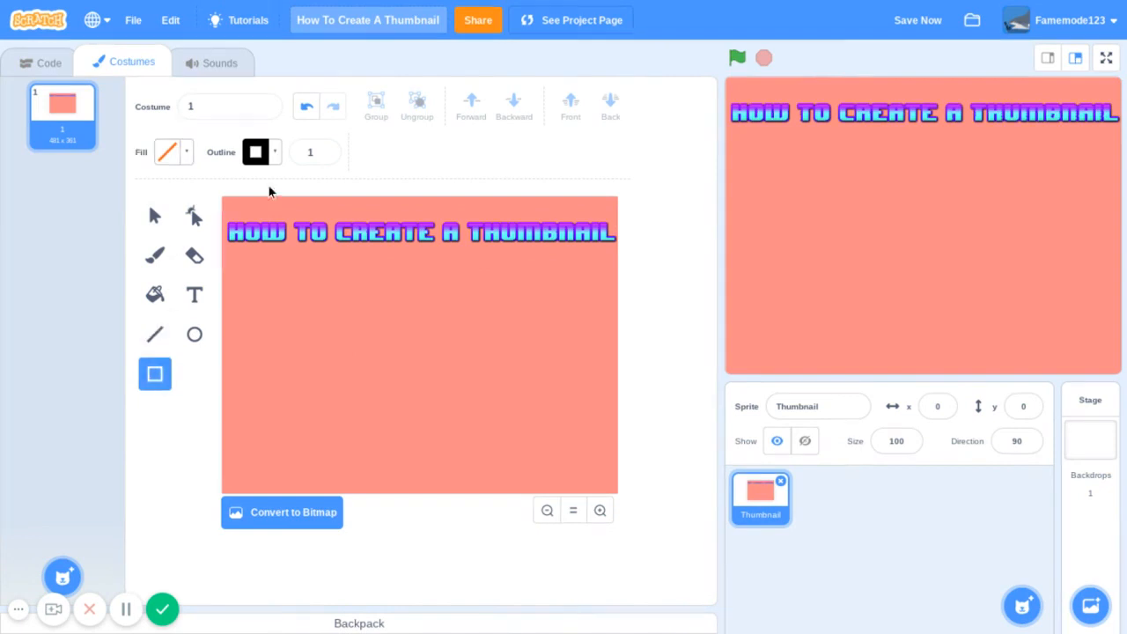
click(317, 157)
text(110)
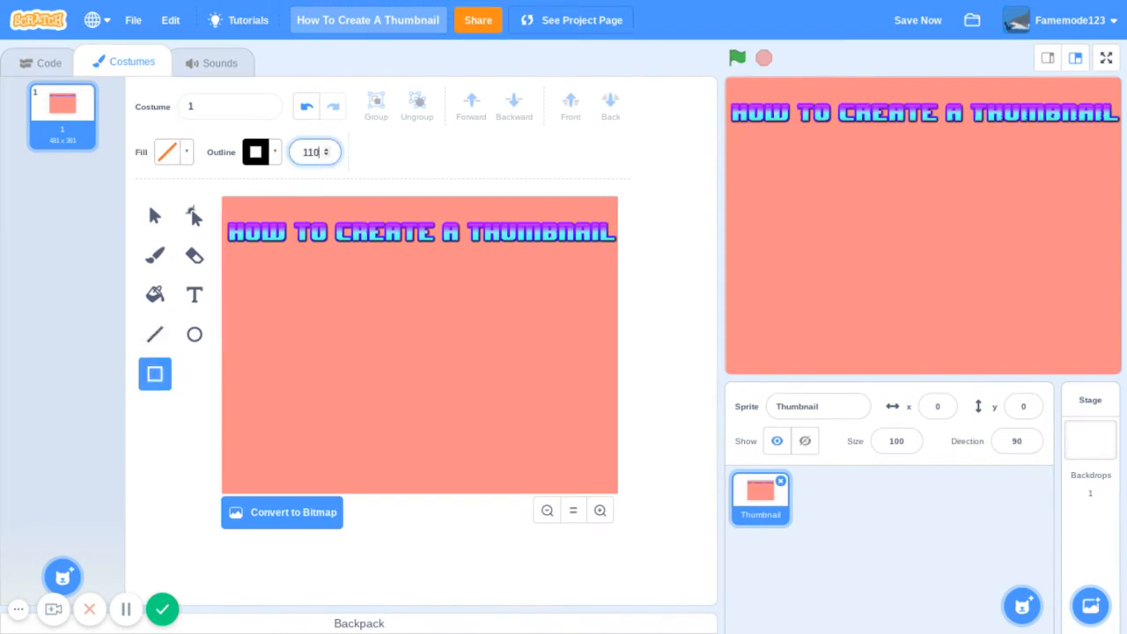
key(Return)
click(317, 158)
text(10)
key(Return)
drag(288, 314, 535, 464)
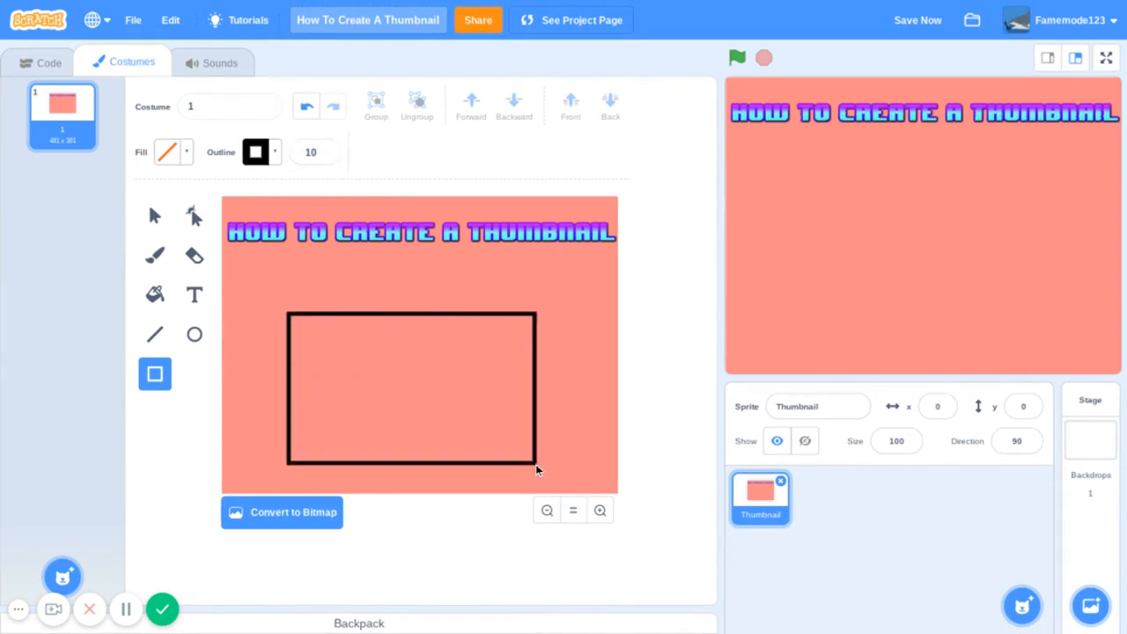
- Shift the black rectangular frame slightly so it sits horizontally centred beneath the title
click(155, 220)
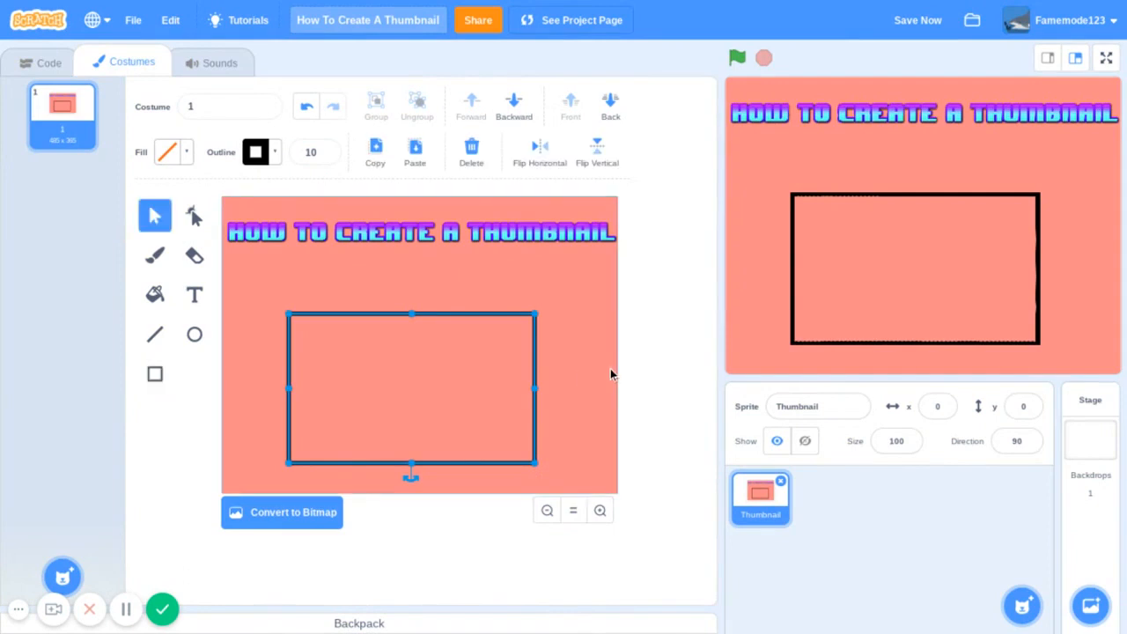
drag(521, 318, 530, 317)
click(493, 276)
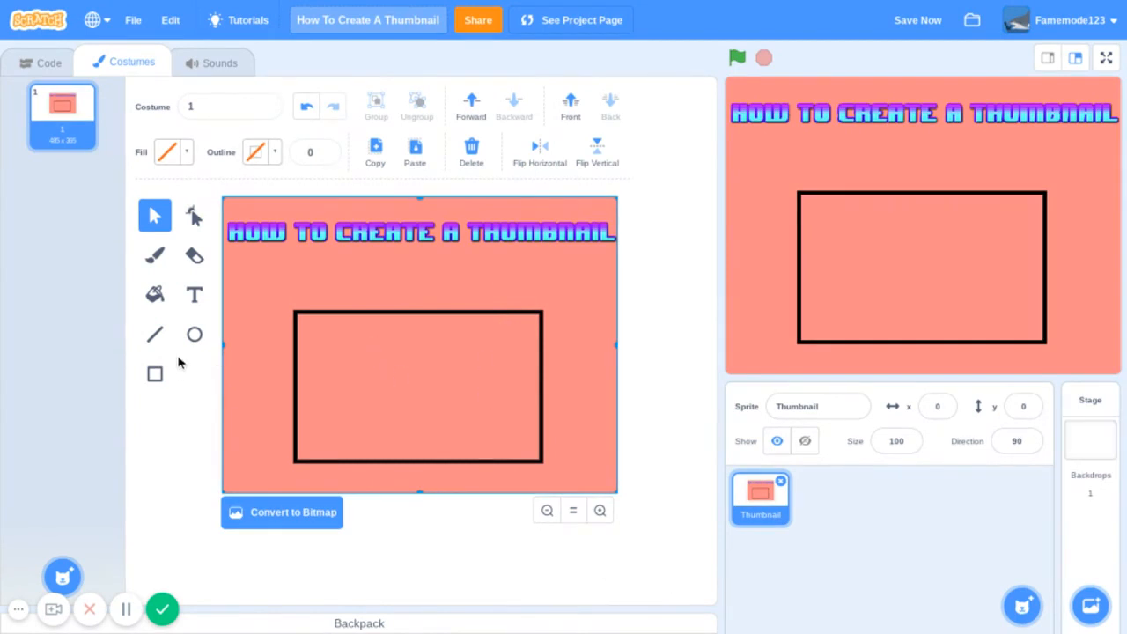
- Set the shape fill to yellow with Color 15, and try a small circle inside the black frame before deleting it
click(194, 335)
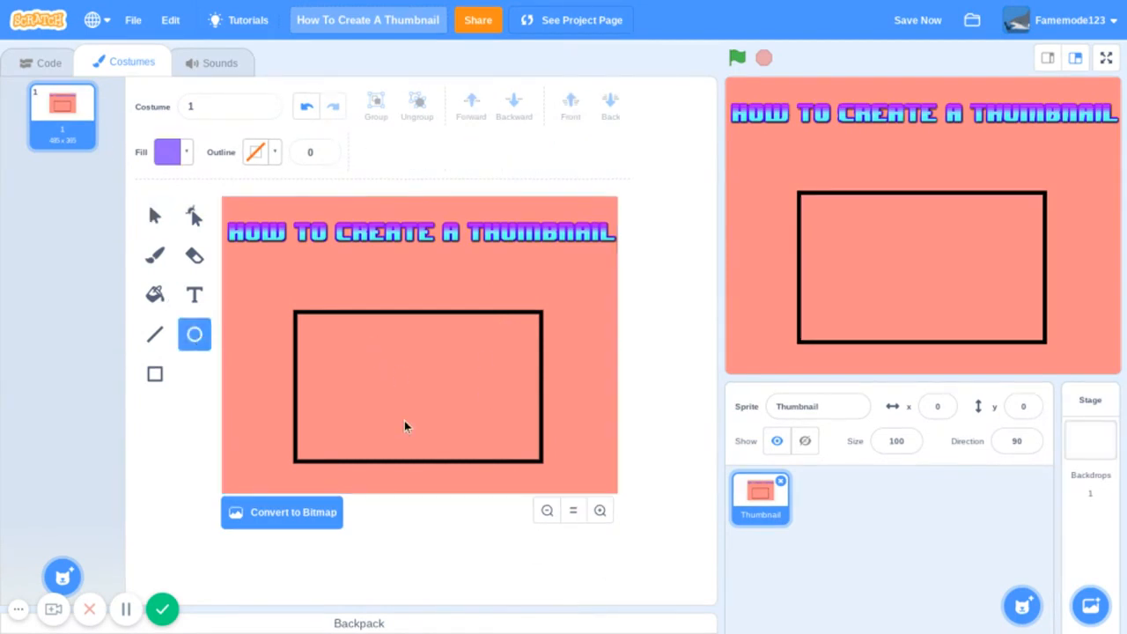
click(164, 153)
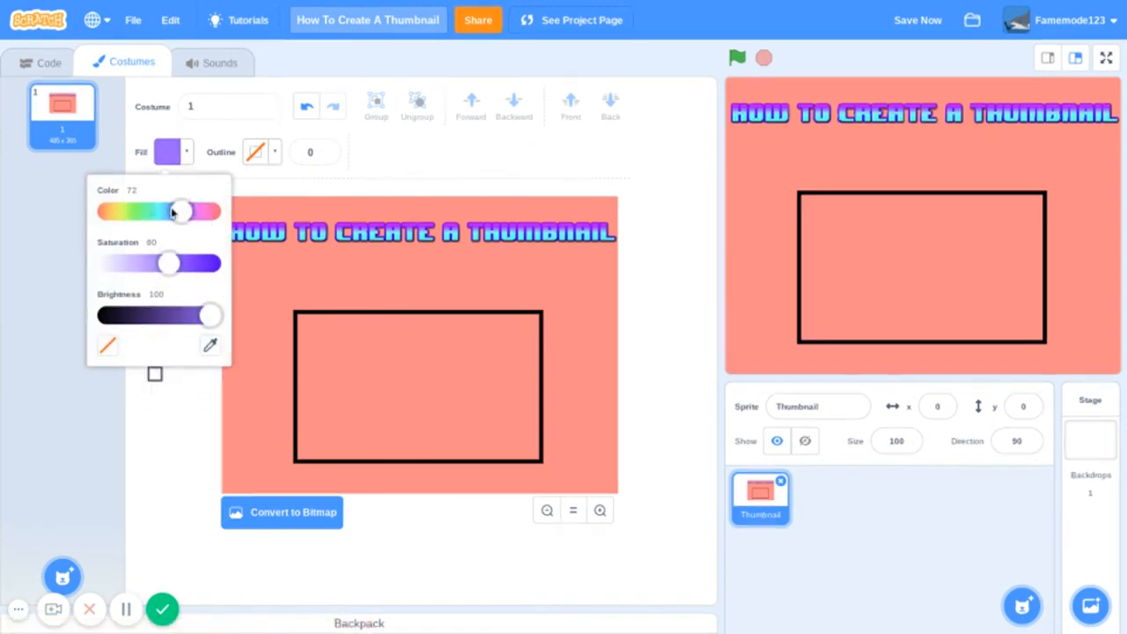
click(130, 212)
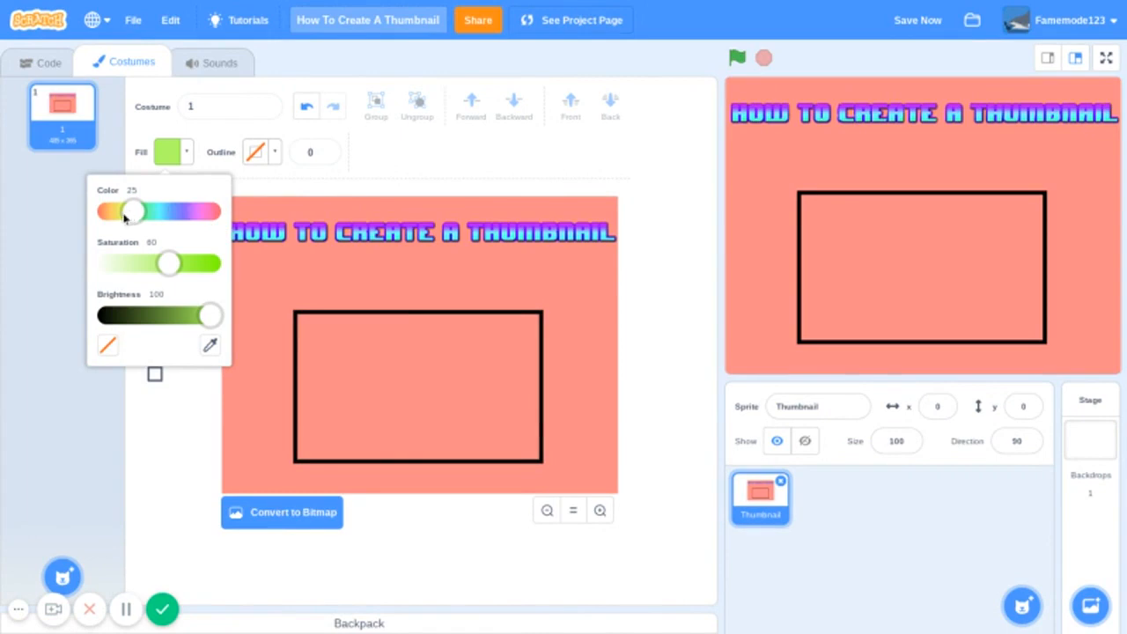
drag(125, 217, 115, 217)
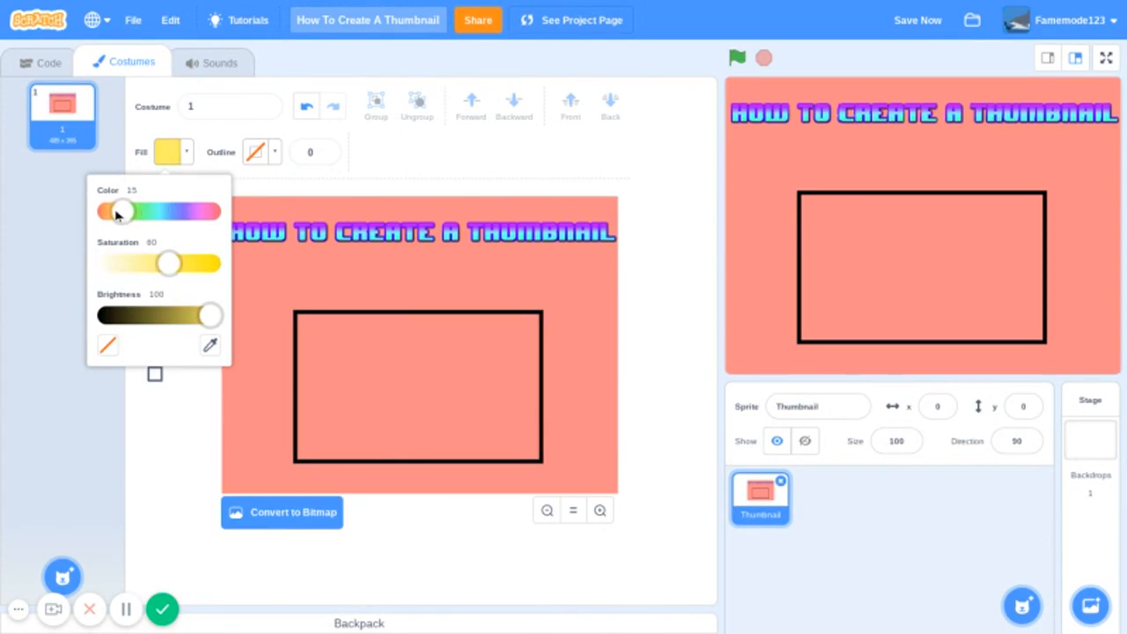
click(269, 266)
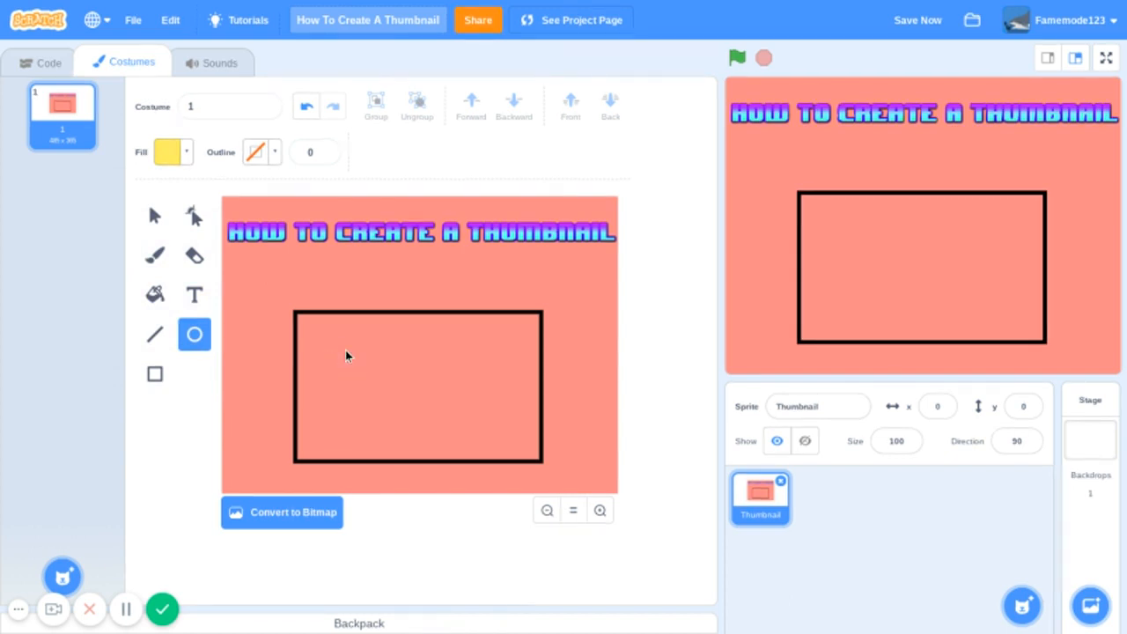
drag(362, 392, 363, 395)
key(Delete)
- Raise the yellow fill's saturation to 100 and draw a small upright rectangle inside the frame's upper-left area
click(154, 374)
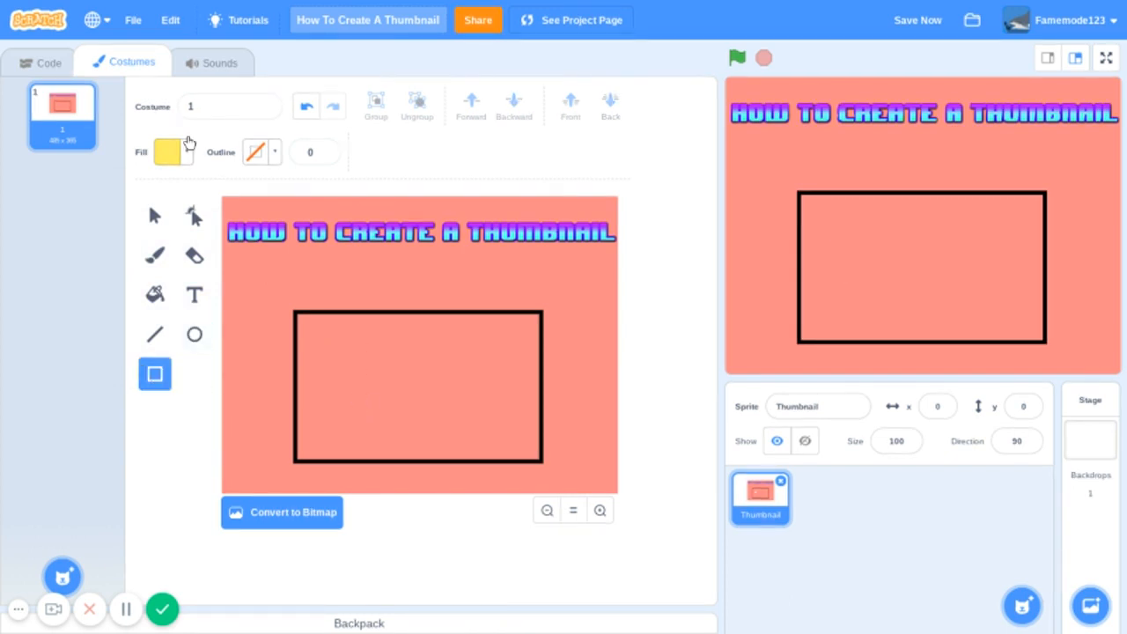
click(181, 155)
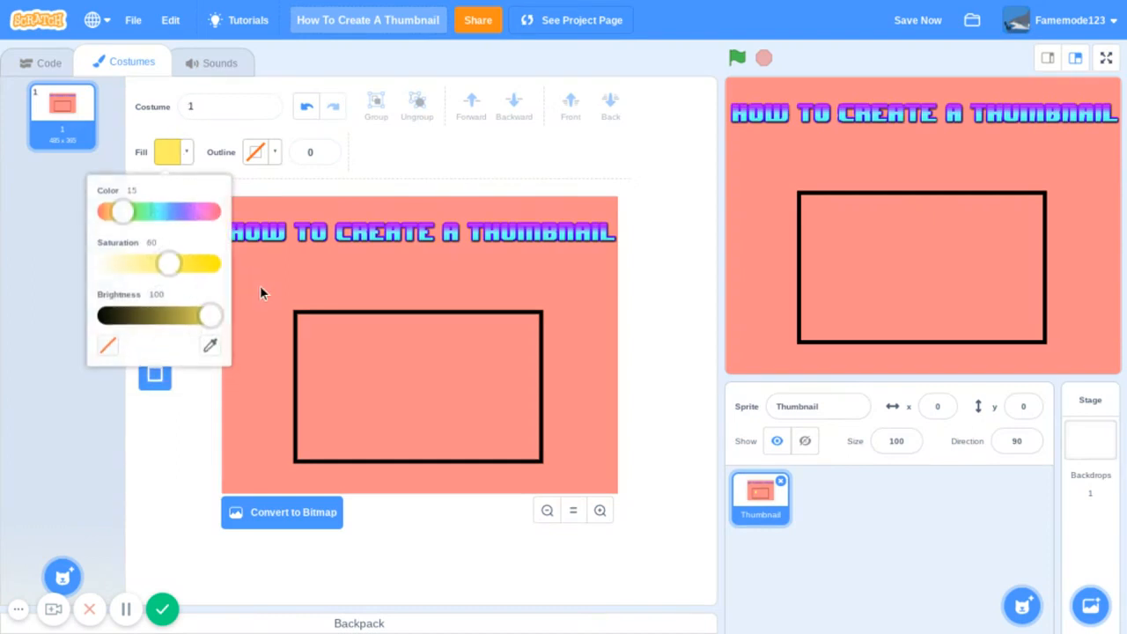
drag(176, 262, 225, 277)
click(350, 355)
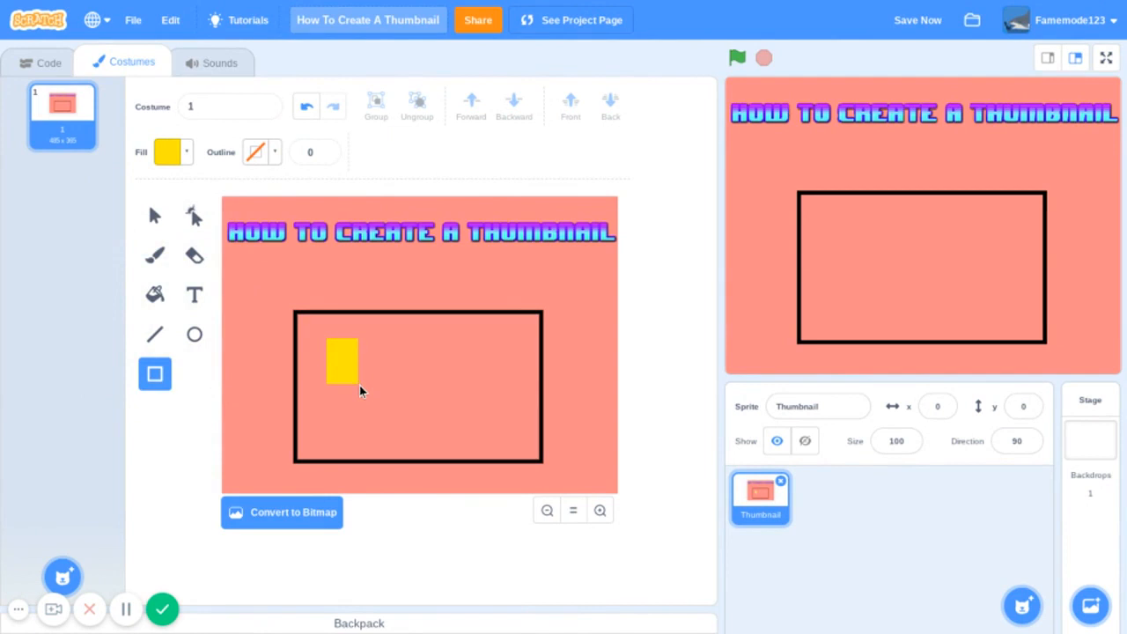
drag(360, 385, 359, 385)
click(154, 216)
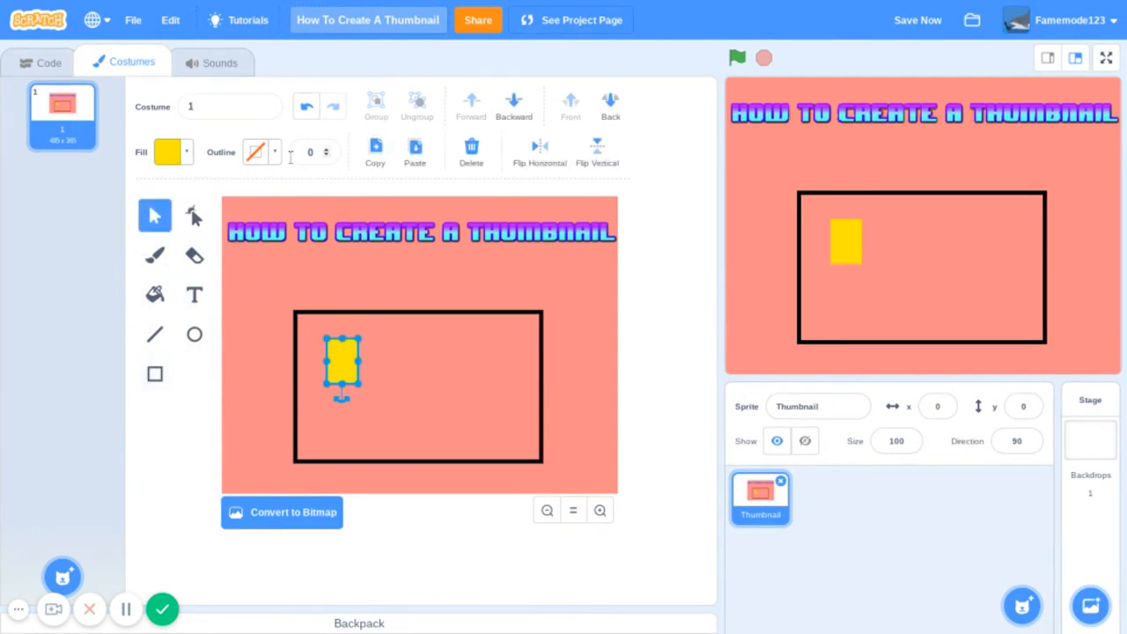
- Draw two short vertical black lines of width 10 as eyes on the yellow rectangle, undoing any stray line
click(154, 334)
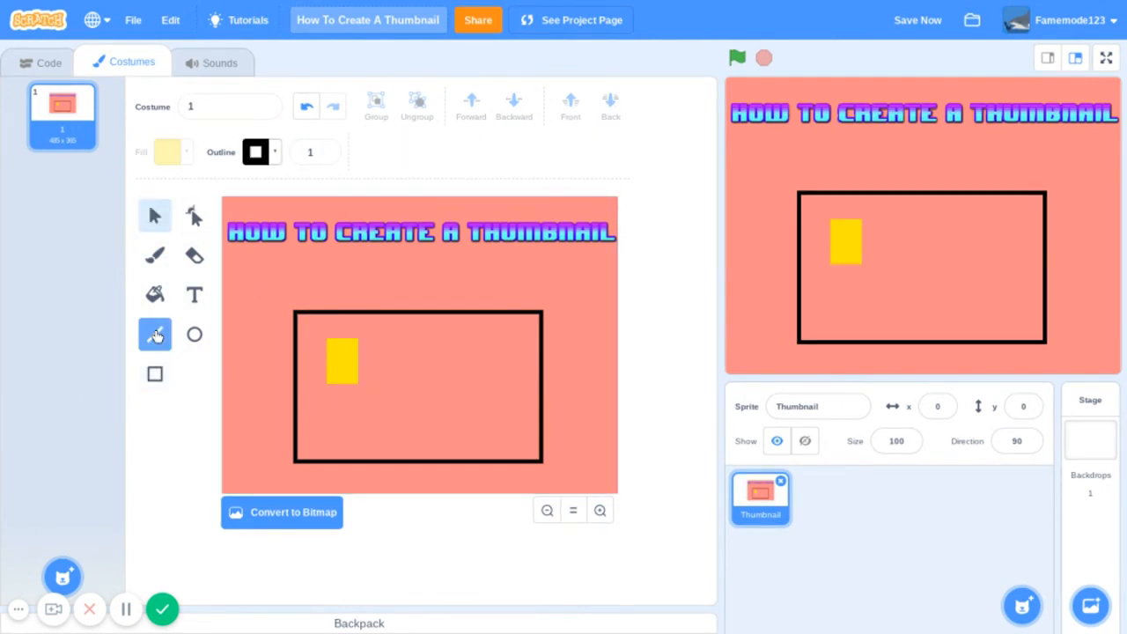
click(325, 156)
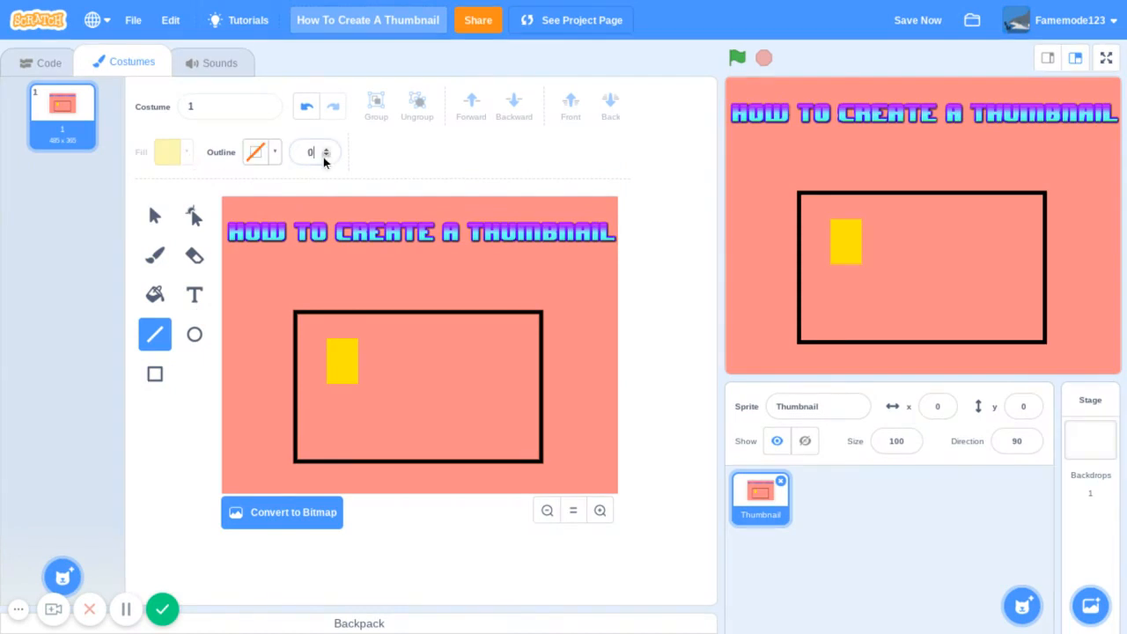
key(BackSpace)
text(1)
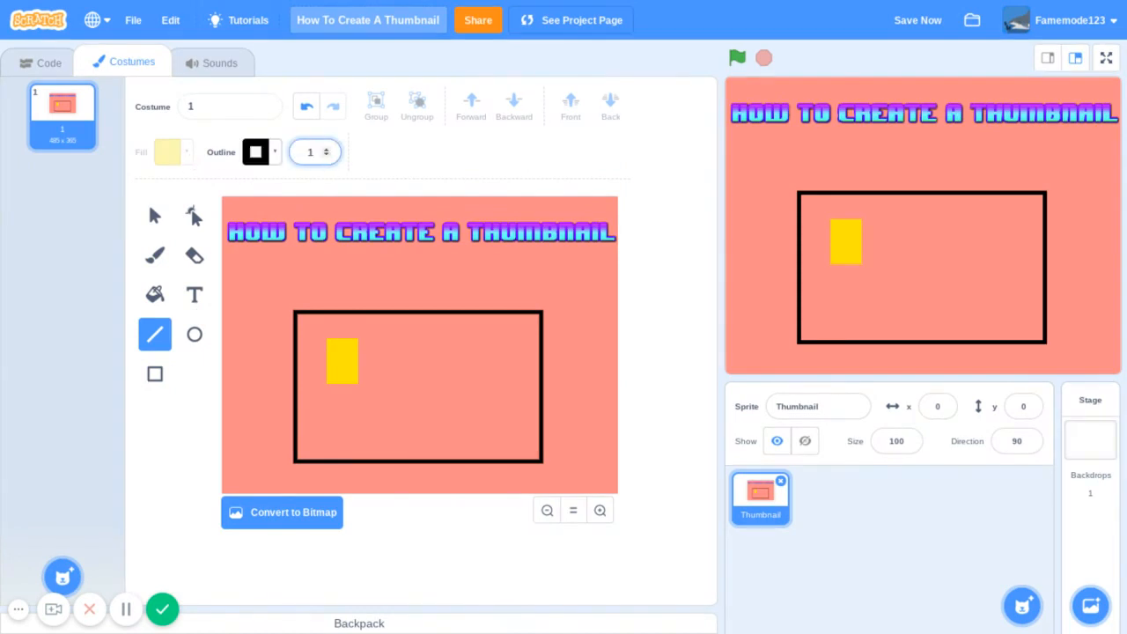
text(90)
key(Return)
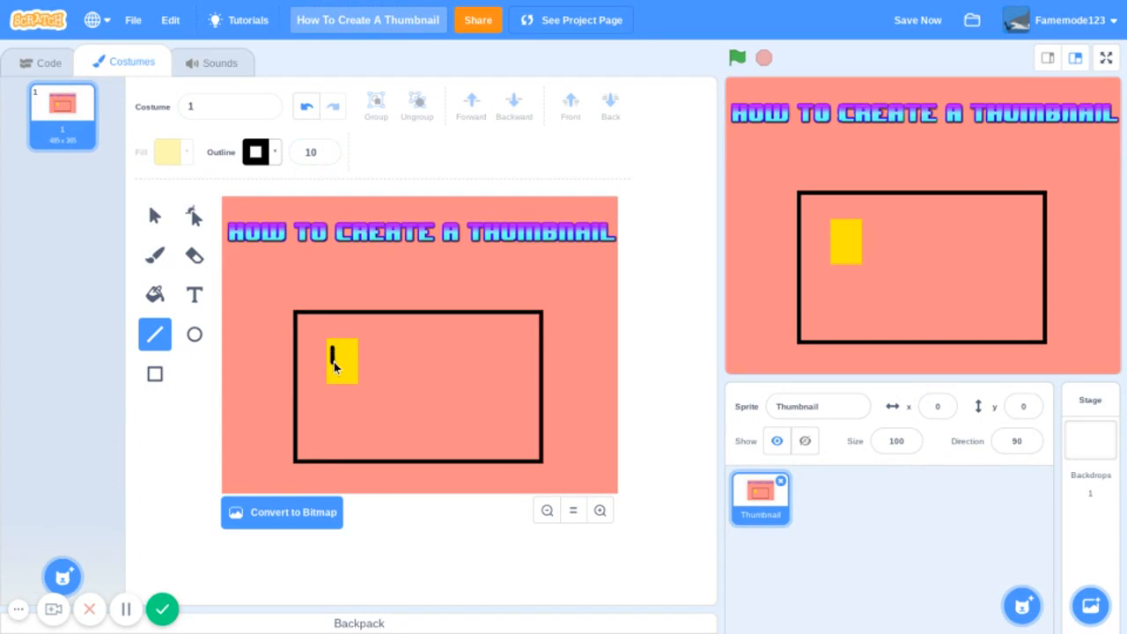
drag(342, 346, 342, 350)
click(306, 106)
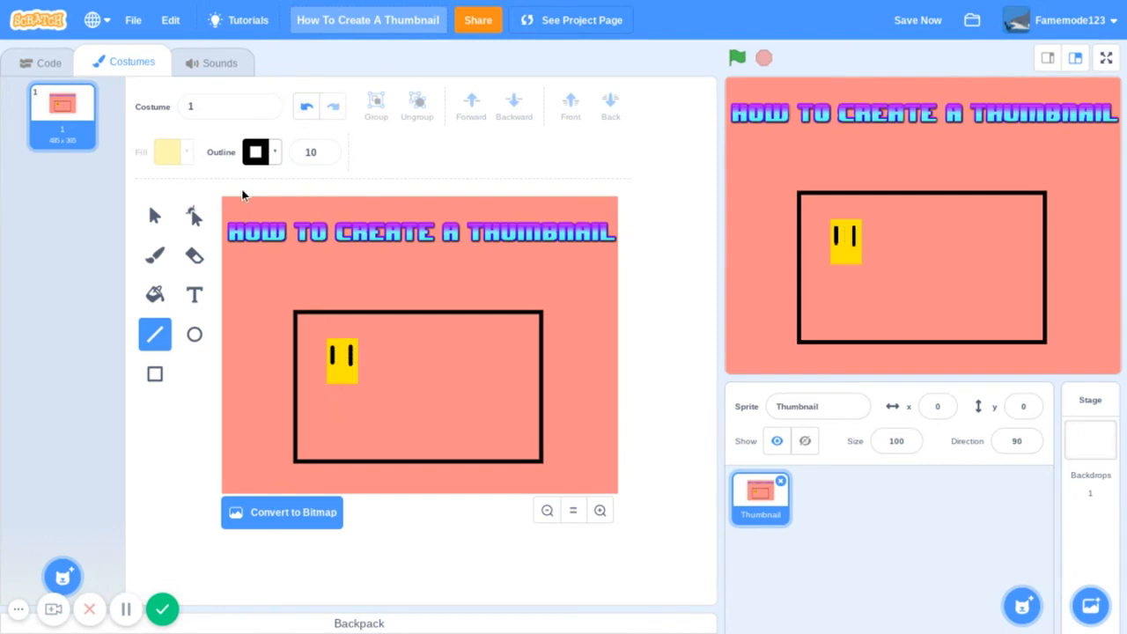
click(153, 217)
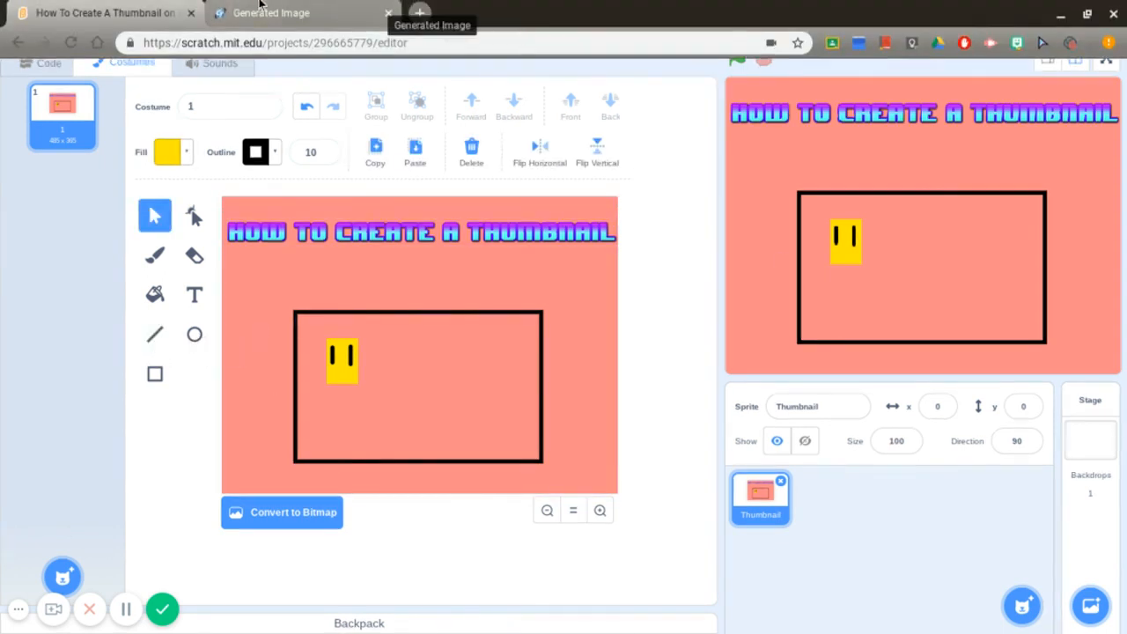
- Visit the Generated Image page briefly, return to the Scratch project and save it
click(378, 9)
click(21, 8)
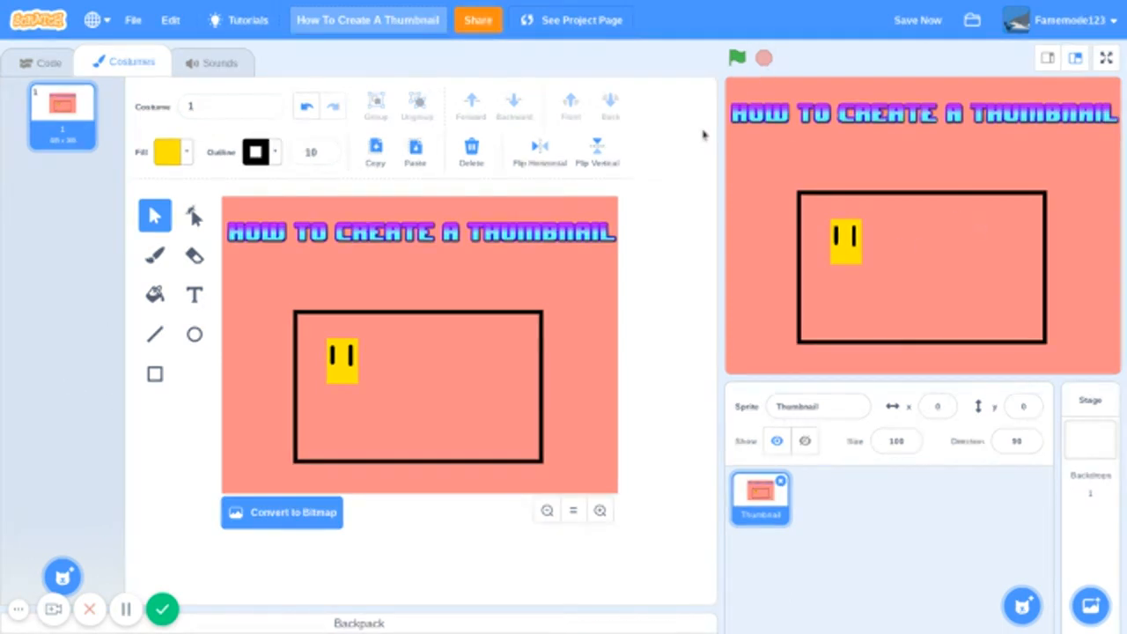
click(916, 20)
- Add white Sans Serif text reading "Oof" beside the yellow character, using Color 0, Saturation 0 and Brightness 100
click(194, 295)
click(169, 152)
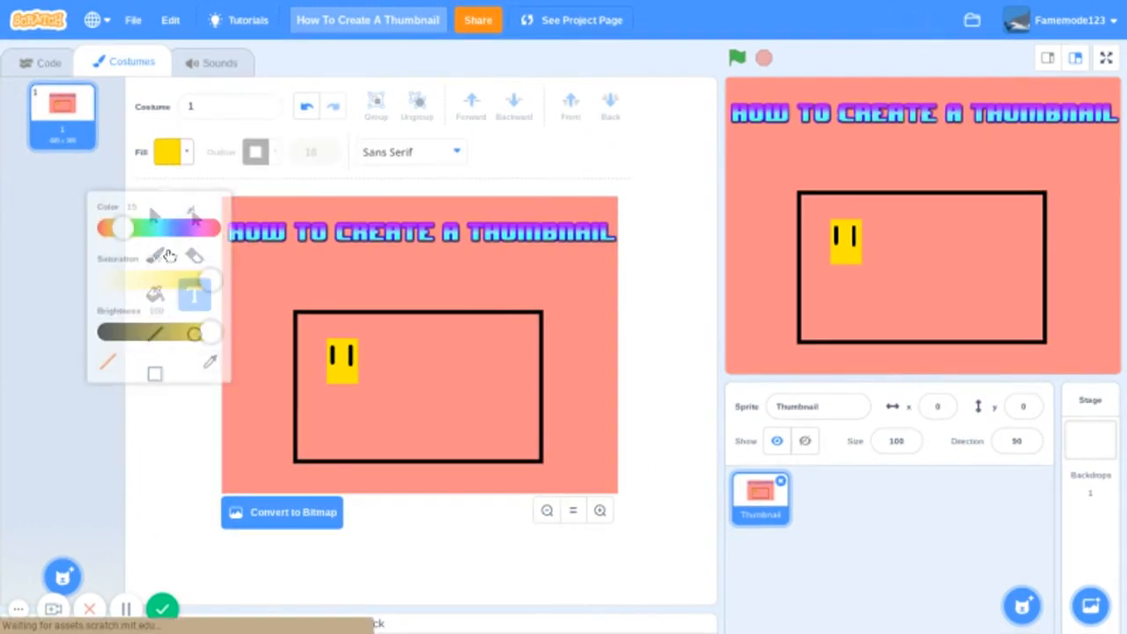
drag(125, 211, 66, 232)
drag(199, 317, 2, 335)
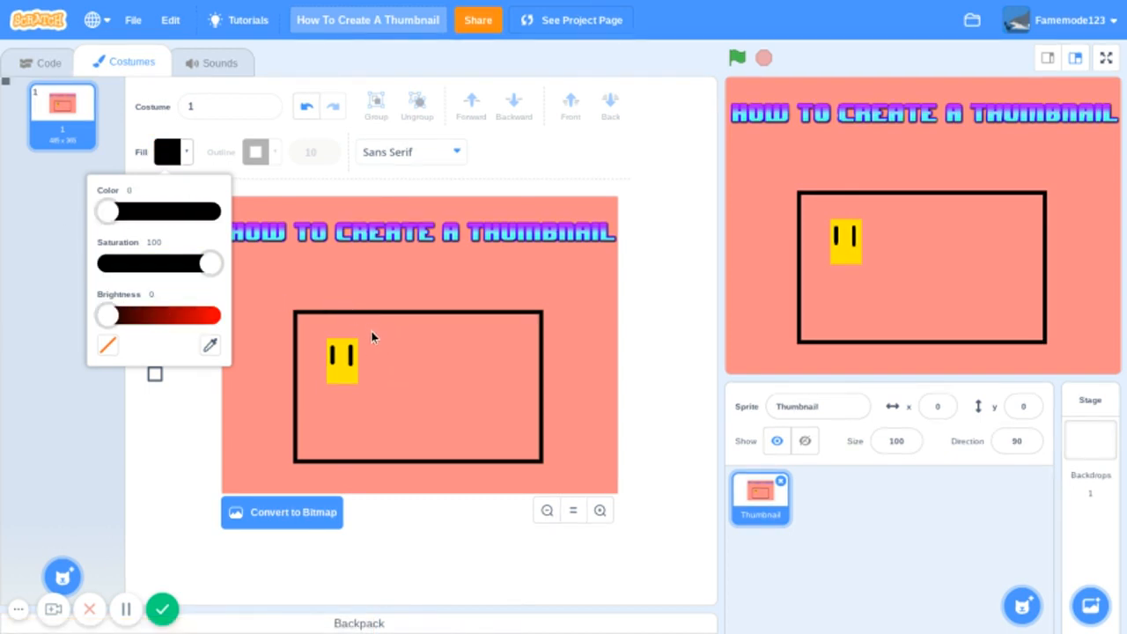
drag(208, 267, 29, 296)
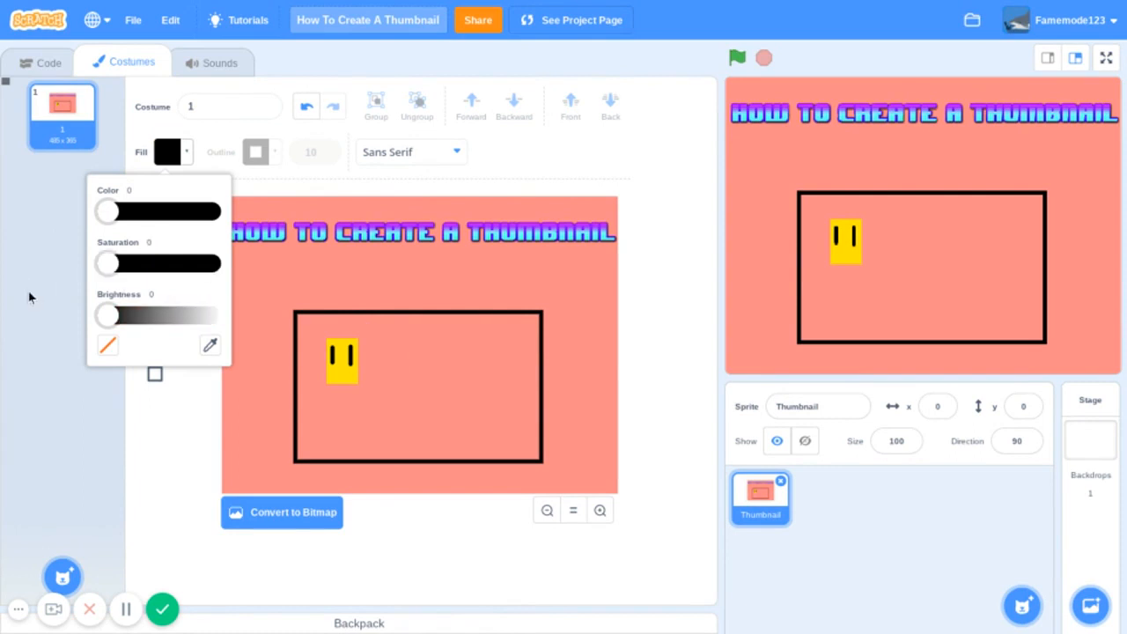
drag(104, 317, 338, 322)
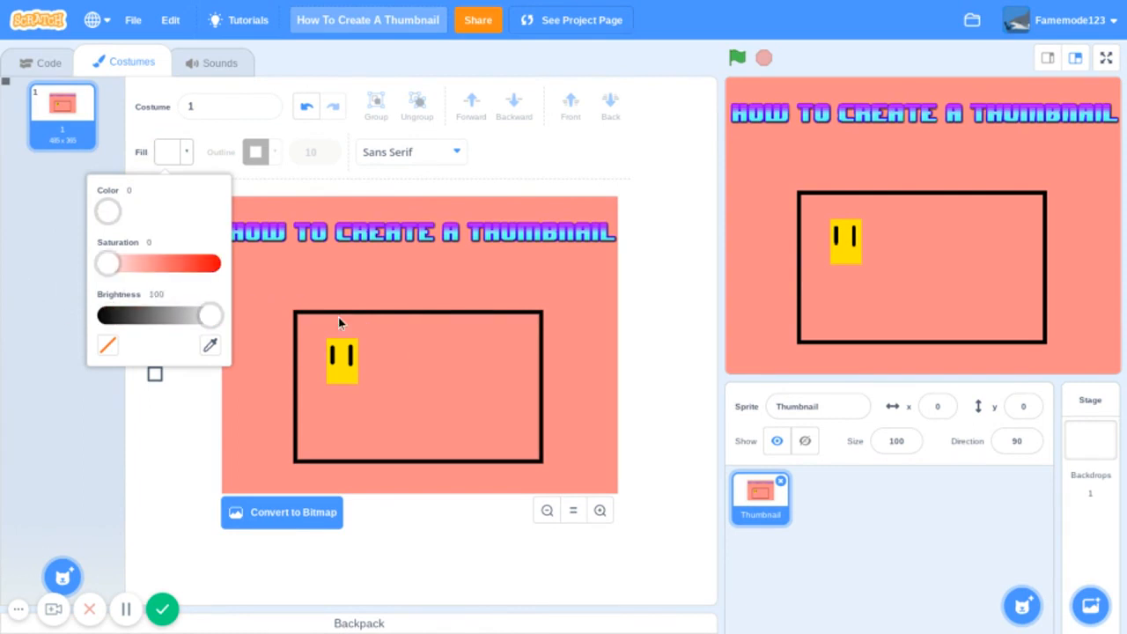
click(379, 339)
text(Oof)
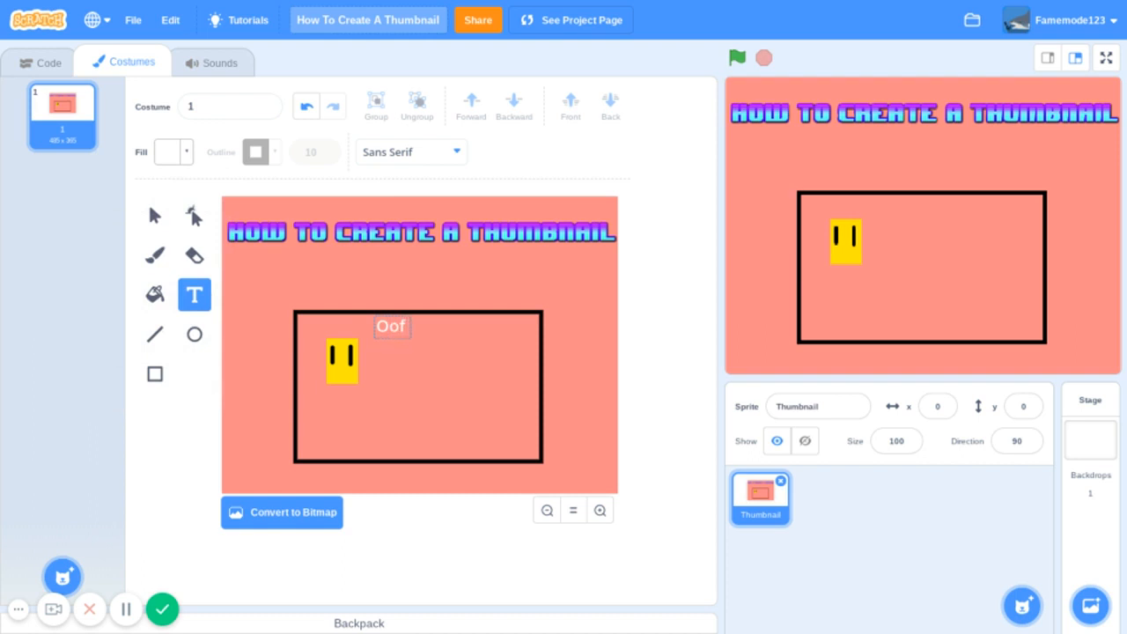
text( and Family)
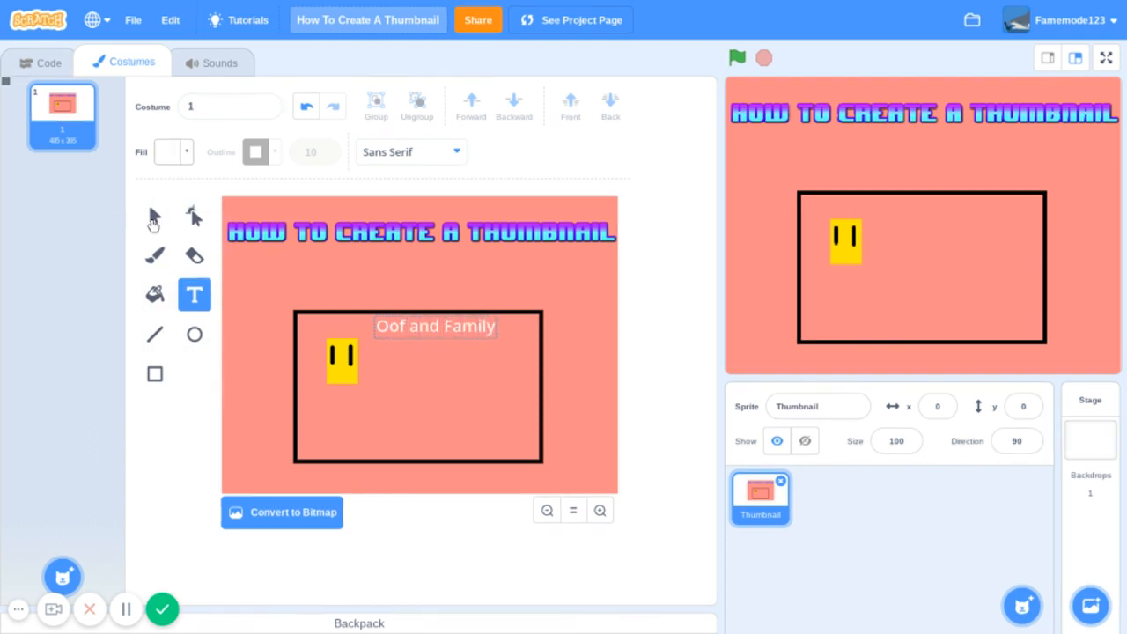
- Complete the white text as "Oof and Family", then position it and the yellow rectangle near the frame's upper edge
click(153, 223)
drag(458, 328, 441, 329)
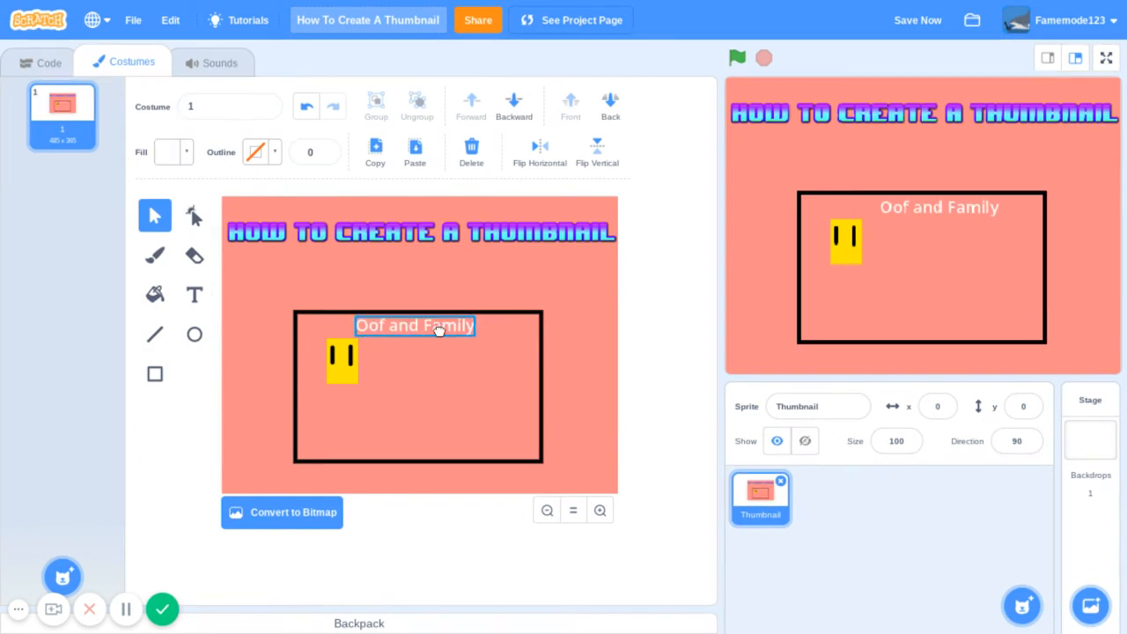
click(345, 353)
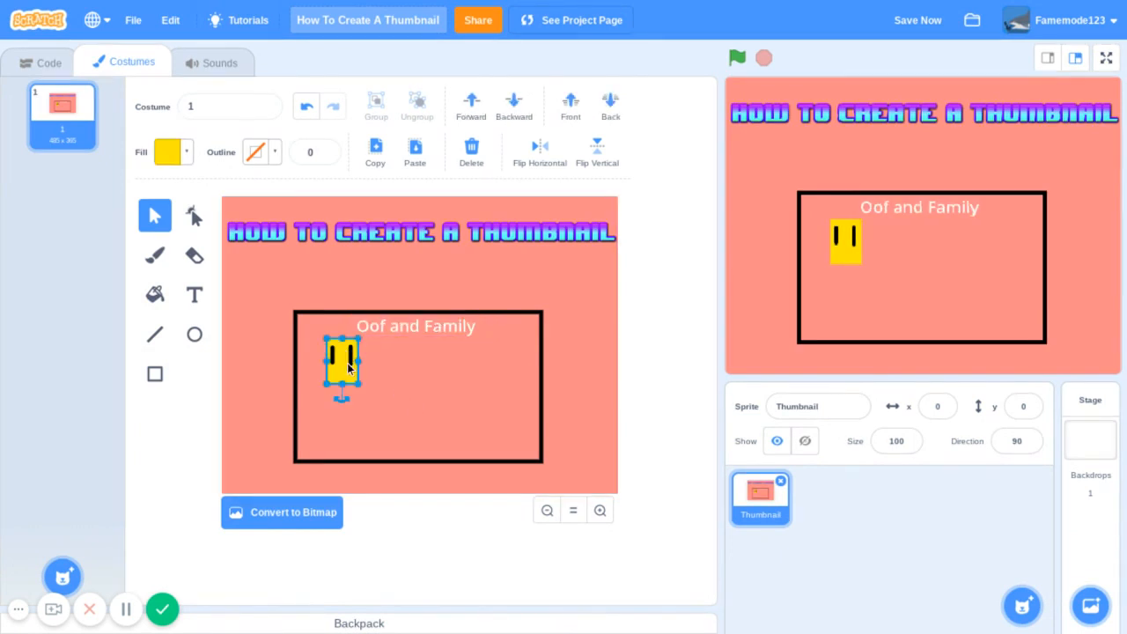
mouse_move(346, 364)
mouse_down()
mouse_move(491, 413)
mouse_move(343, 357)
mouse_move(342, 372)
mouse_move(522, 449)
mouse_move(367, 392)
mouse_move(345, 364)
mouse_up()
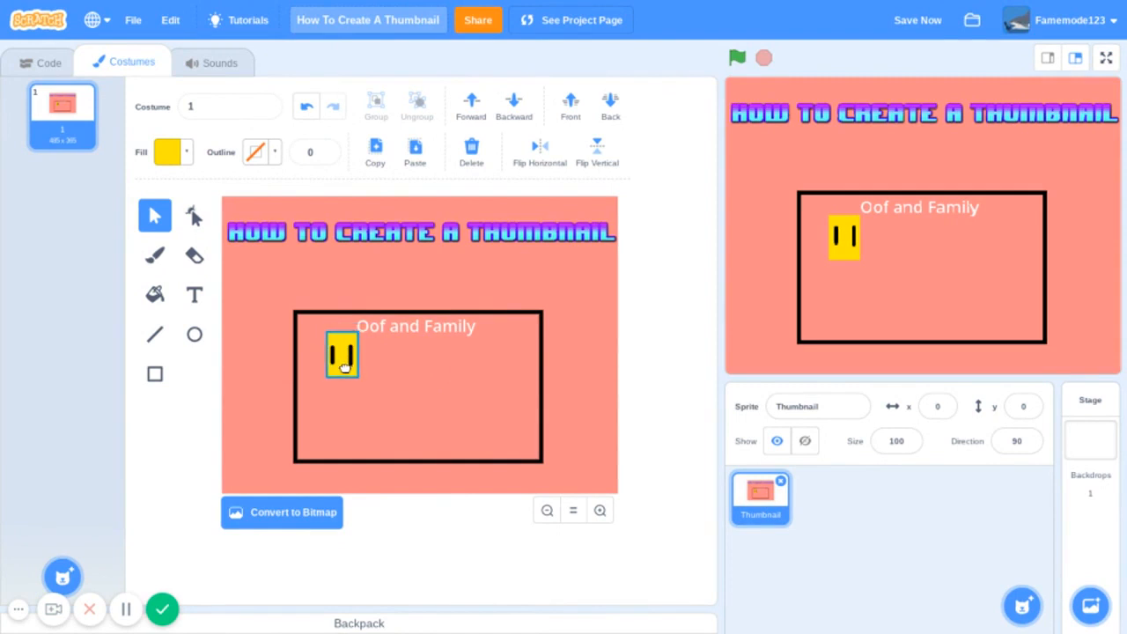
drag(252, 297, 535, 346)
drag(316, 322, 341, 355)
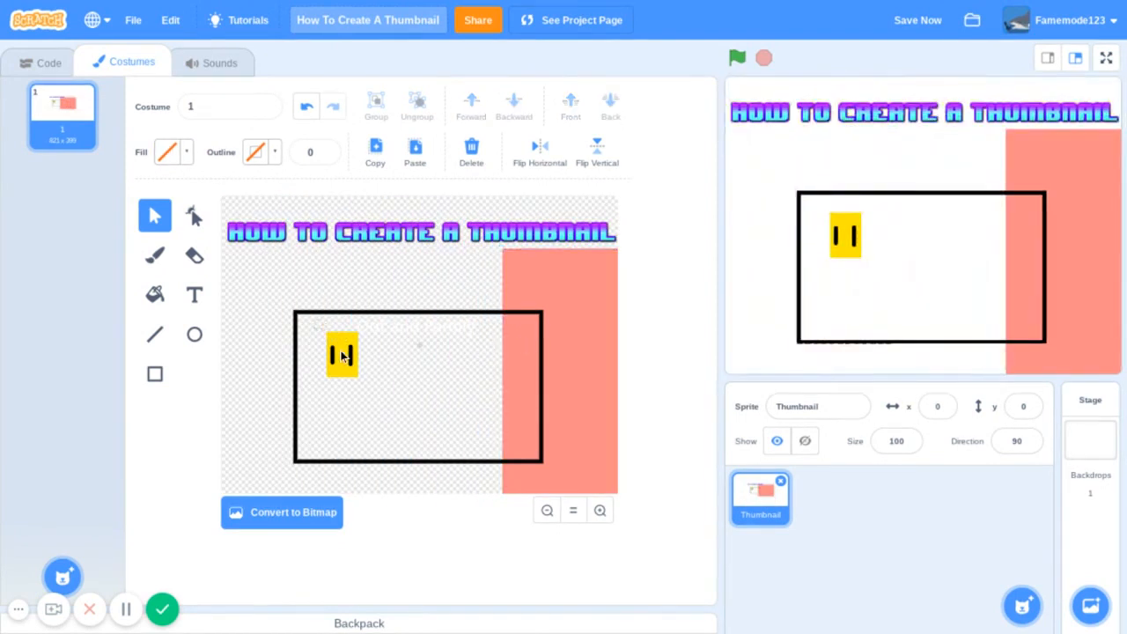
drag(366, 411, 367, 403)
click(365, 404)
drag(397, 324, 496, 384)
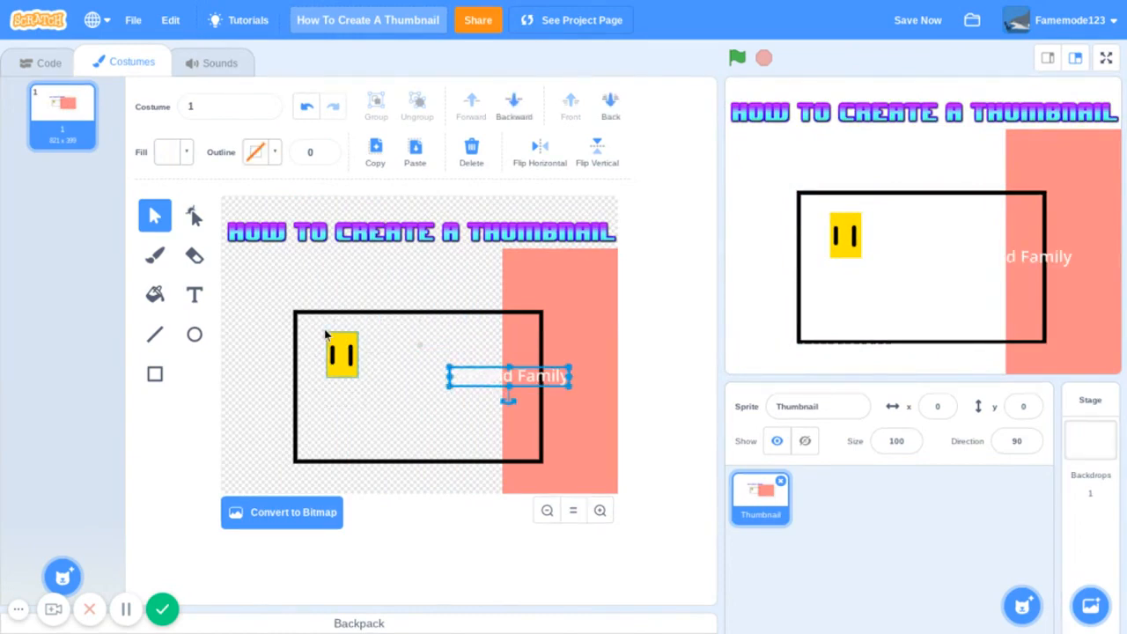
drag(315, 324, 392, 407)
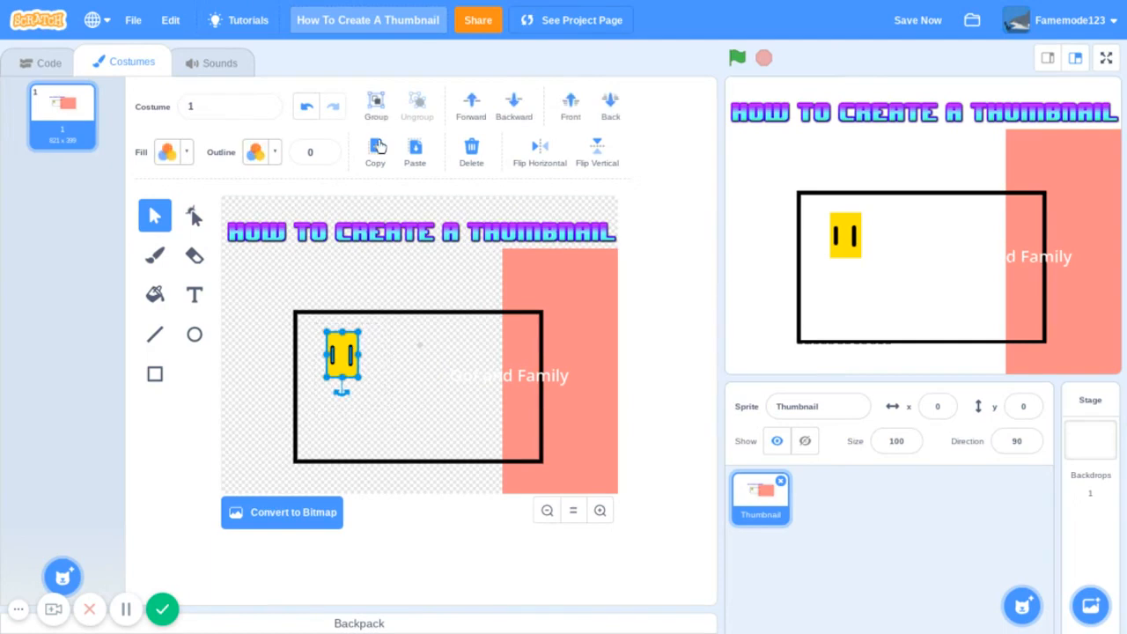
click(310, 107)
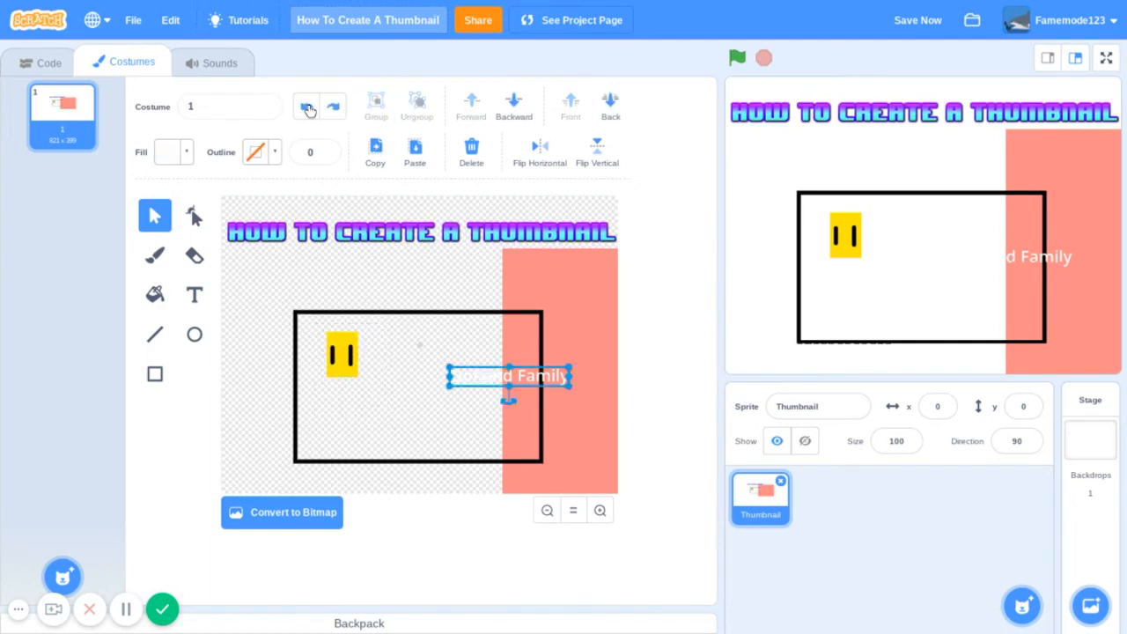
click(308, 106)
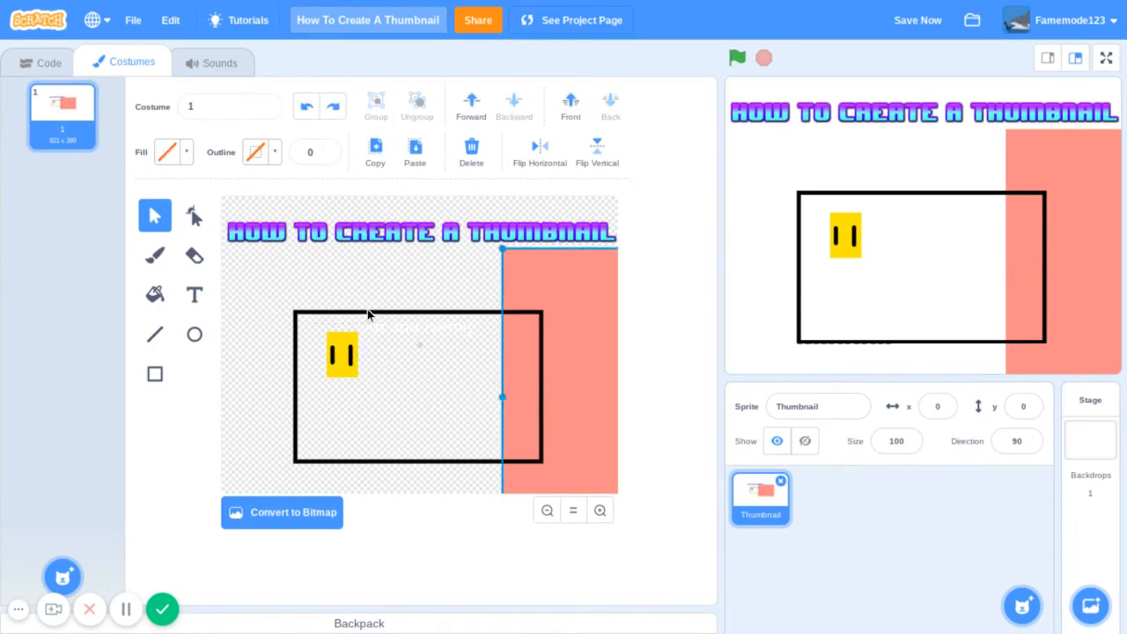
click(309, 106)
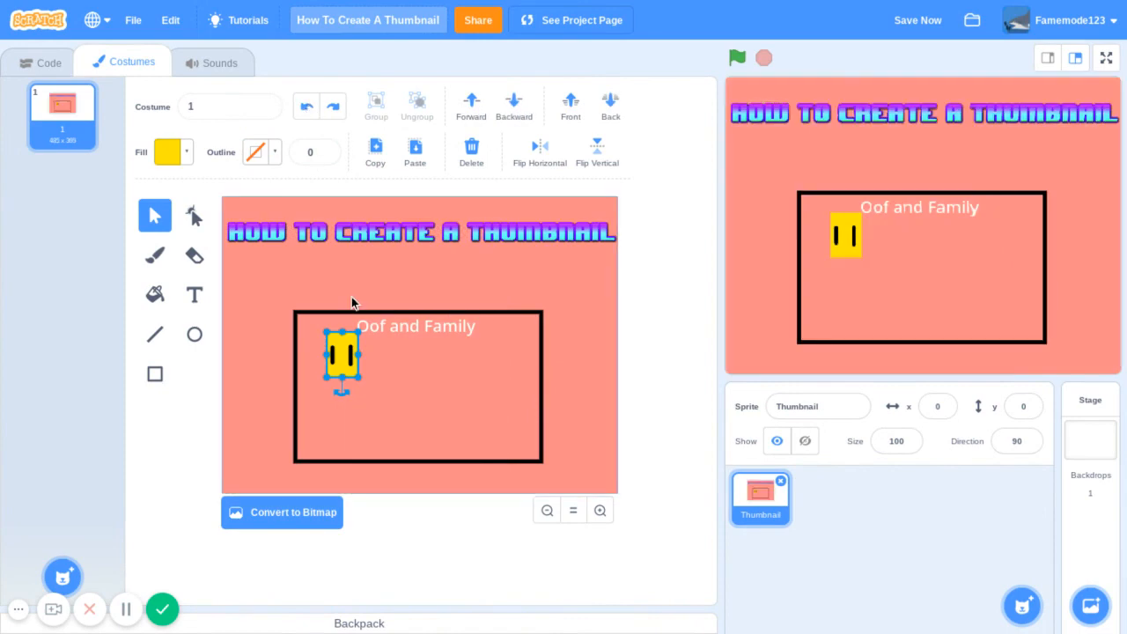
- Delete the yellow rectangle and both of its black eye lines from the frame
key(Delete)
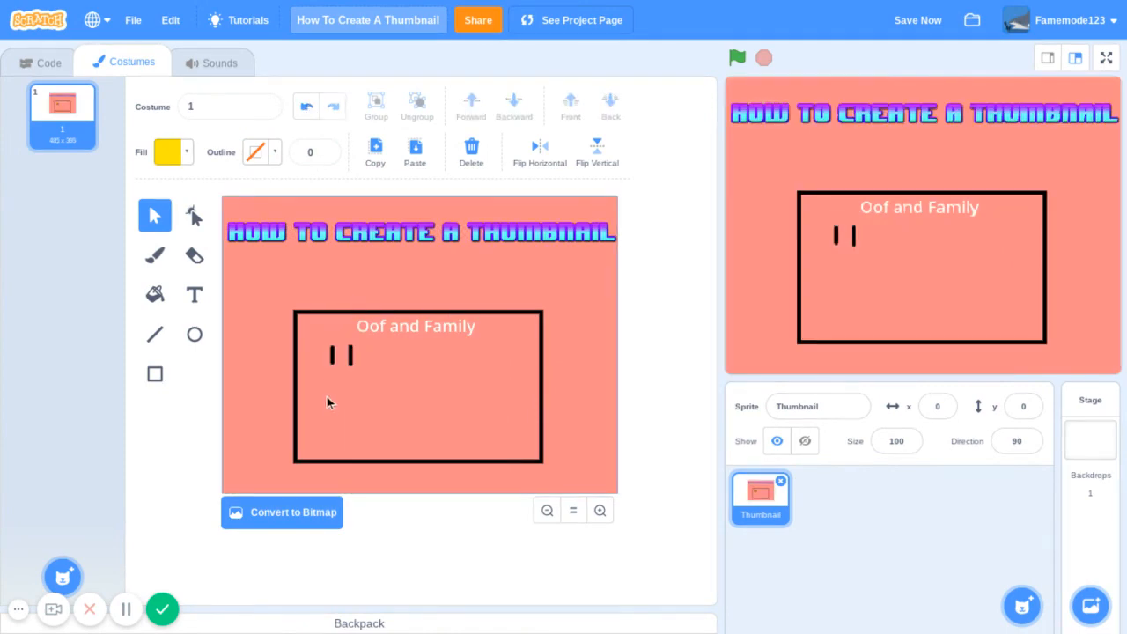
click(350, 356)
key(Delete)
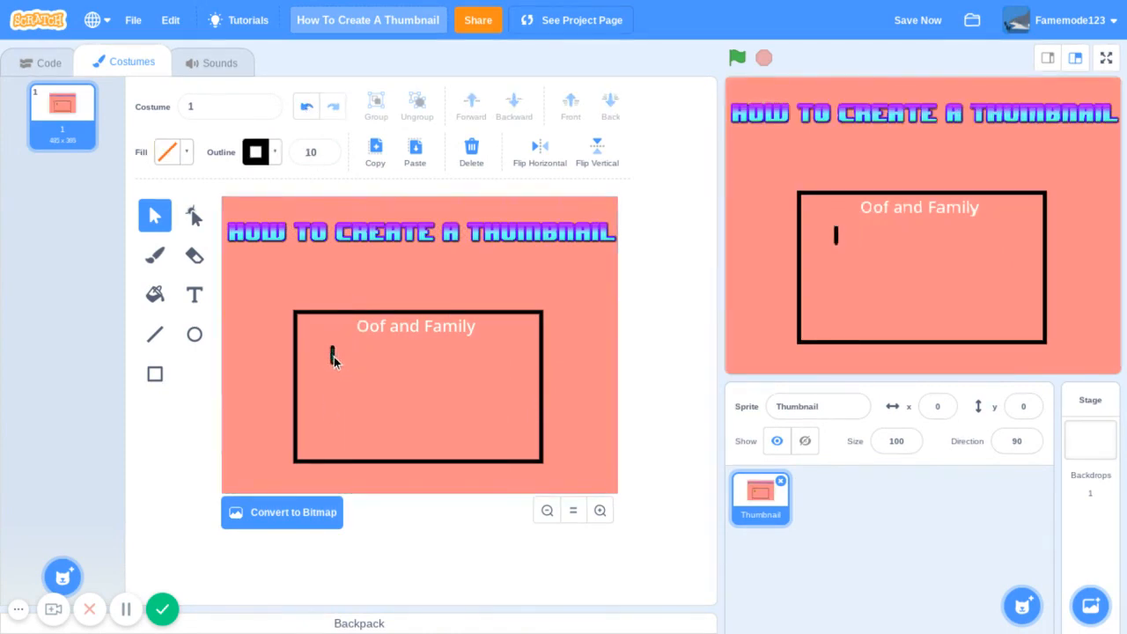
click(332, 354)
key(Delete)
- Paste a copy of the yellow rectangle and place it inside the frame near its left side
key(ctrl+v)
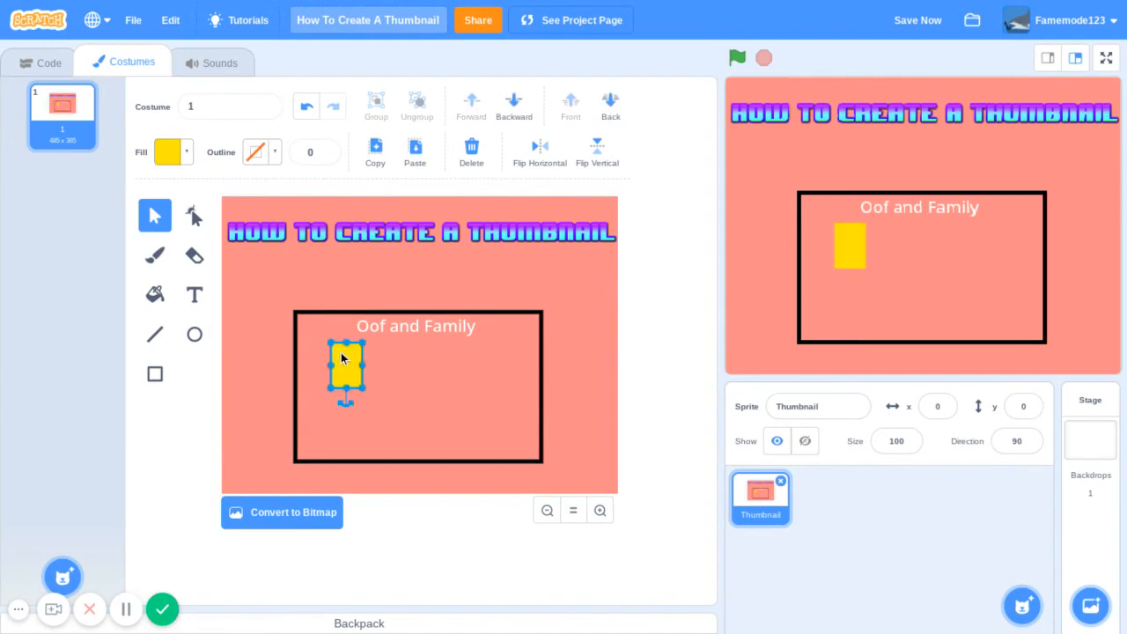
drag(340, 358, 371, 376)
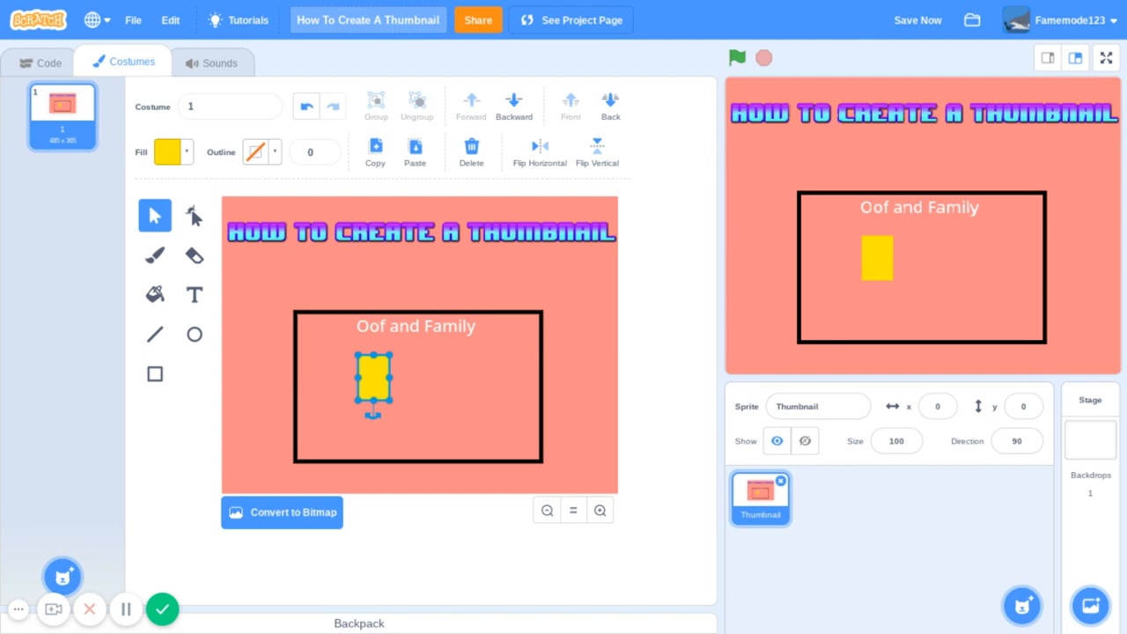
drag(371, 377, 330, 384)
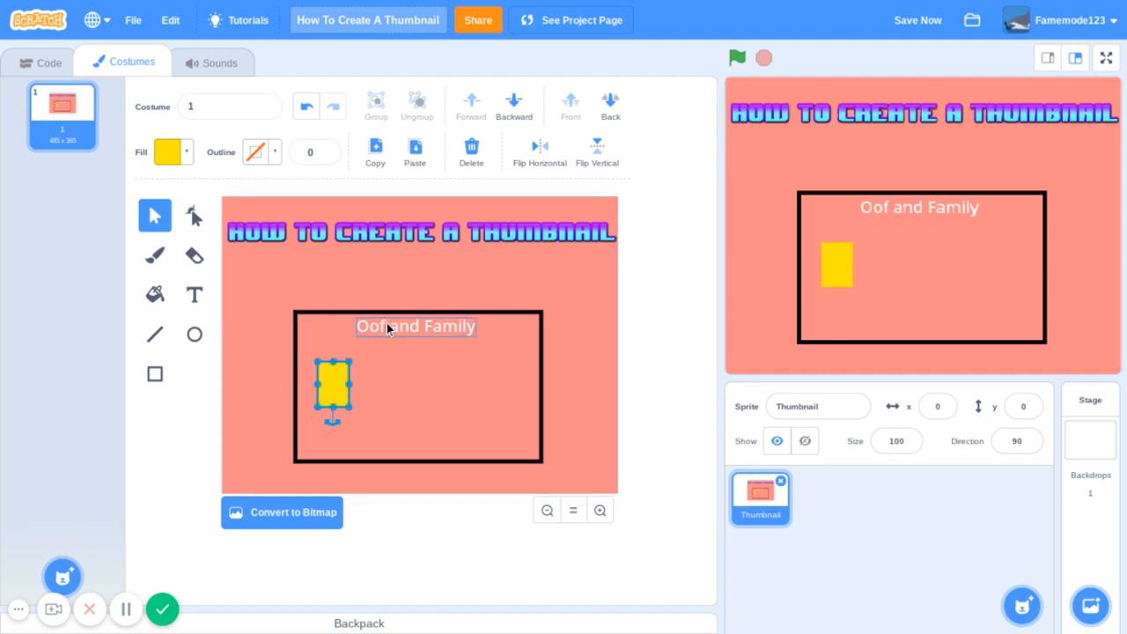
- Replace the frame's white text with "Yellow", centre it near the top edge and move the yellow rectangle beneath it
click(387, 326)
double_click(387, 325)
key(BackSpace)
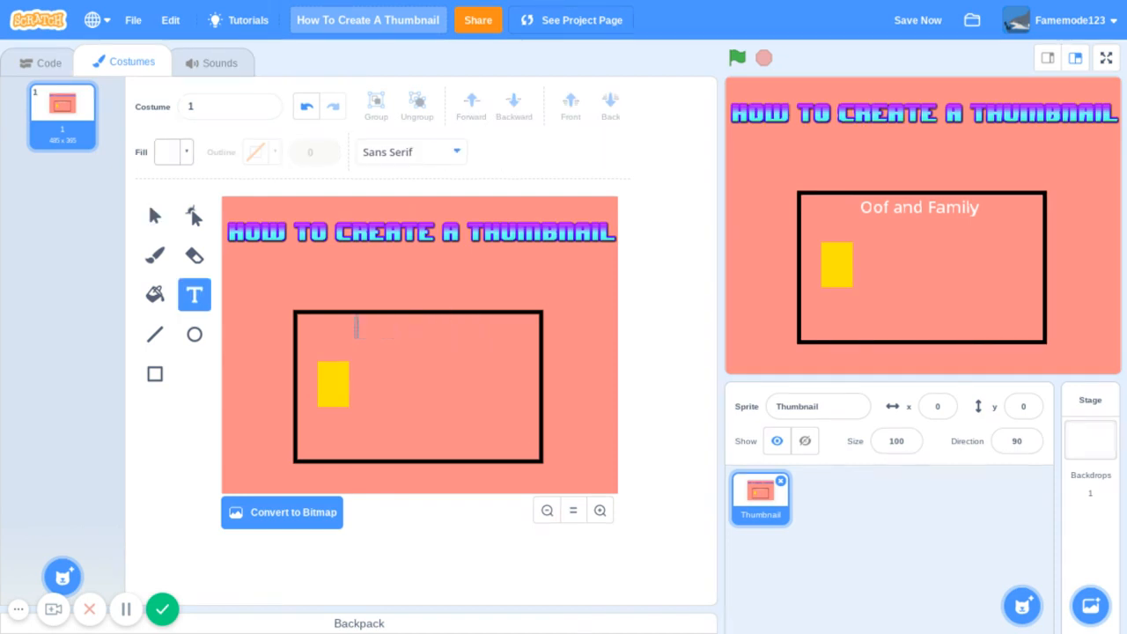
text(T)
text(ellow)
click(464, 347)
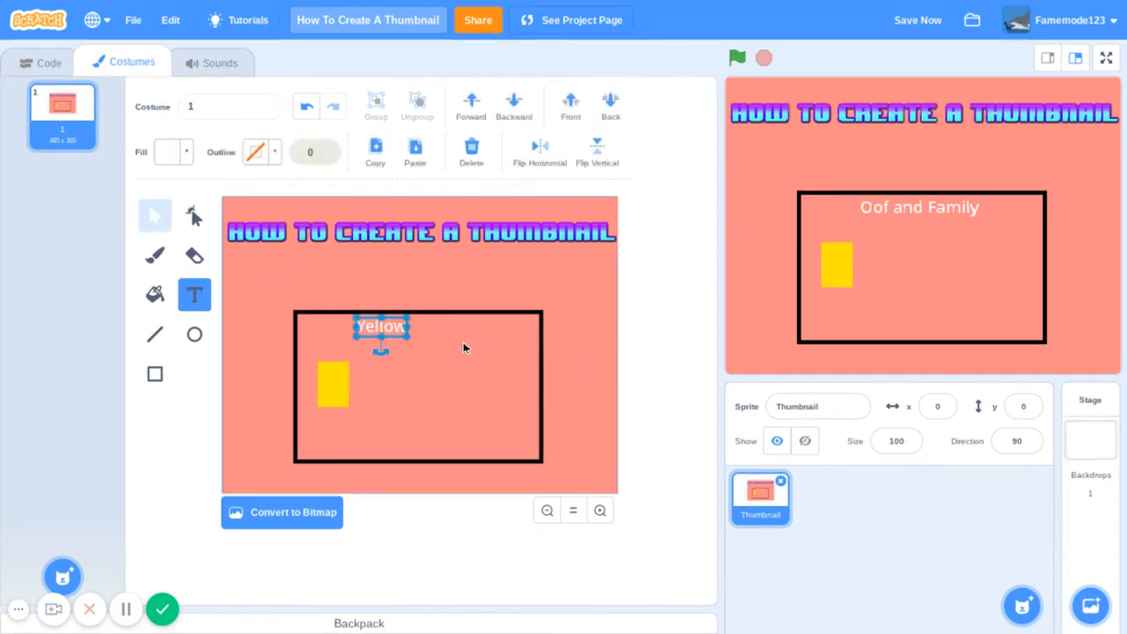
drag(396, 333, 433, 333)
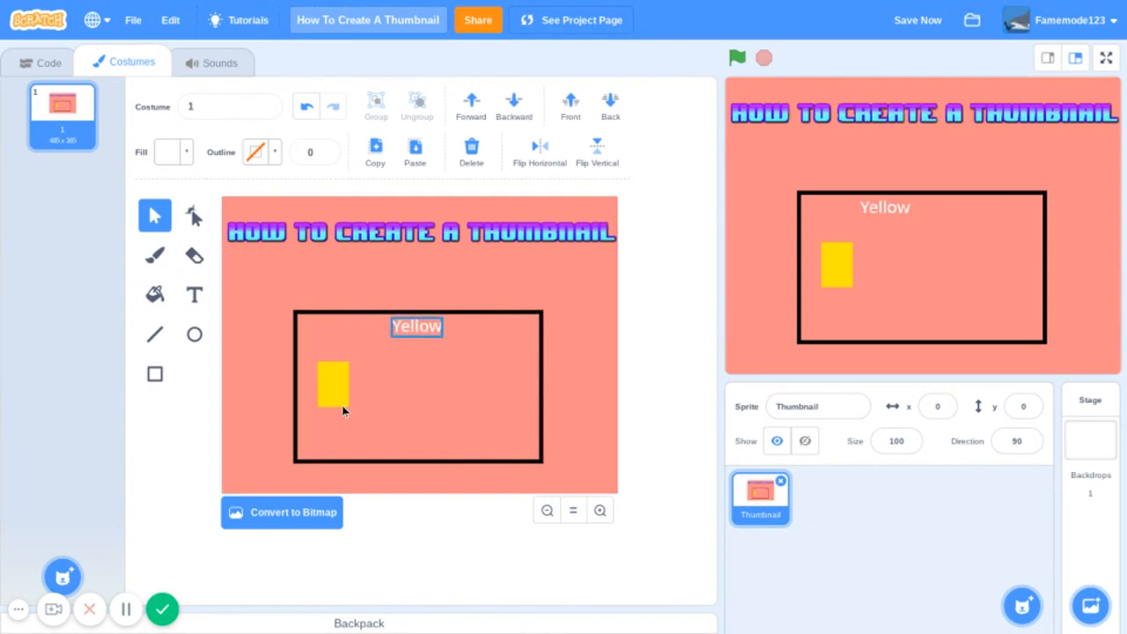
drag(338, 397, 412, 396)
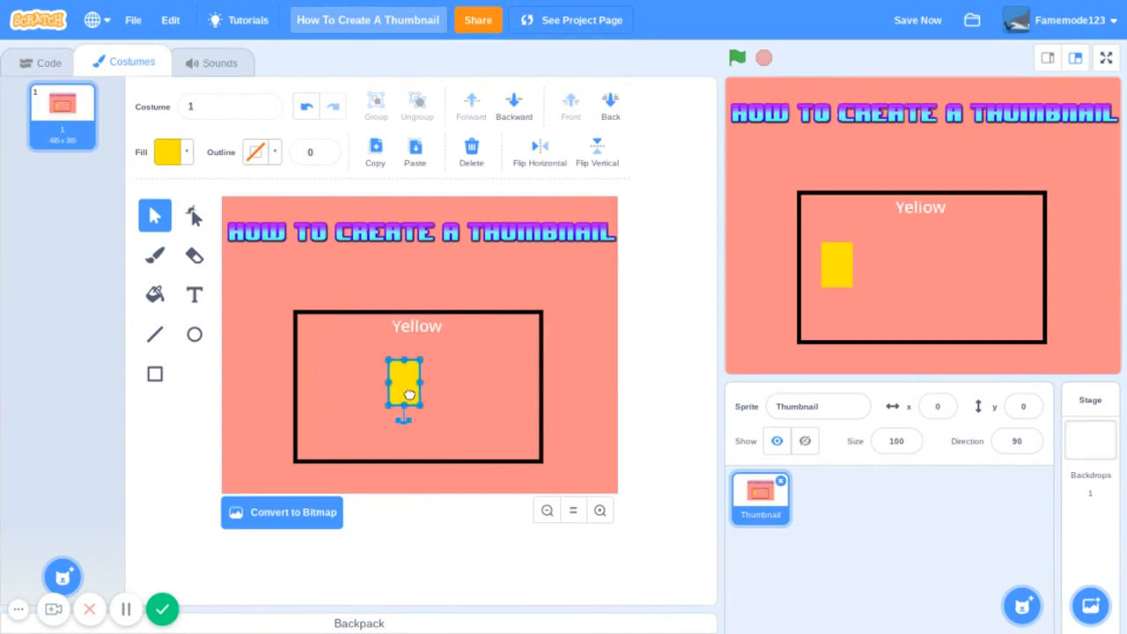
- Draw two short, parallel slanted black lines of width 10 at the lower left of the yellow rectangle
click(161, 340)
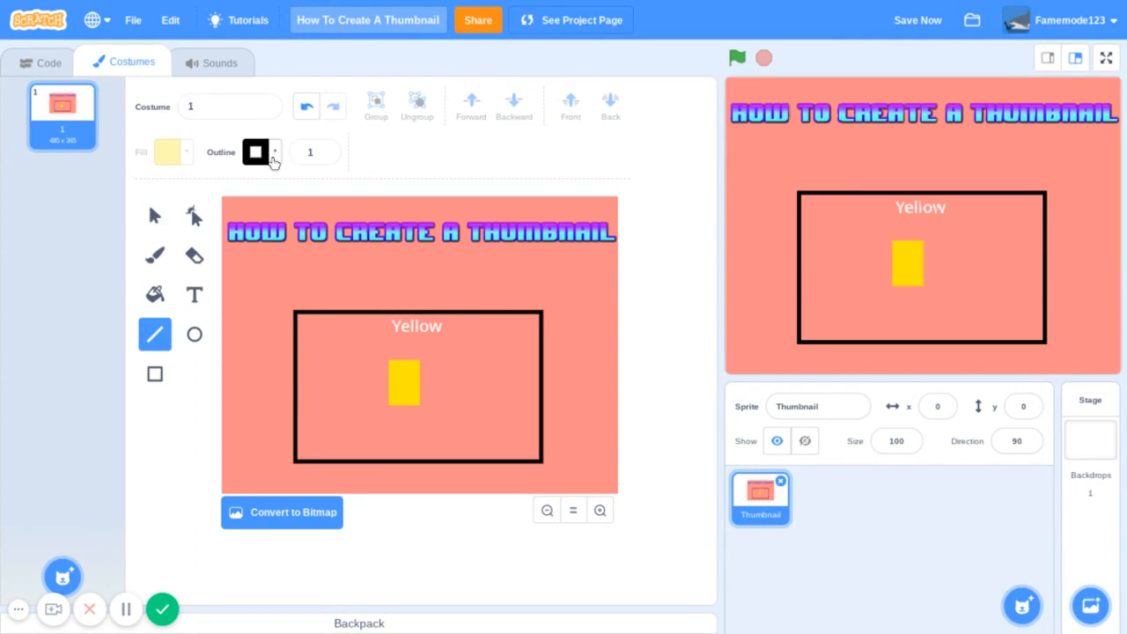
click(309, 151)
key(BackSpace)
text(10)
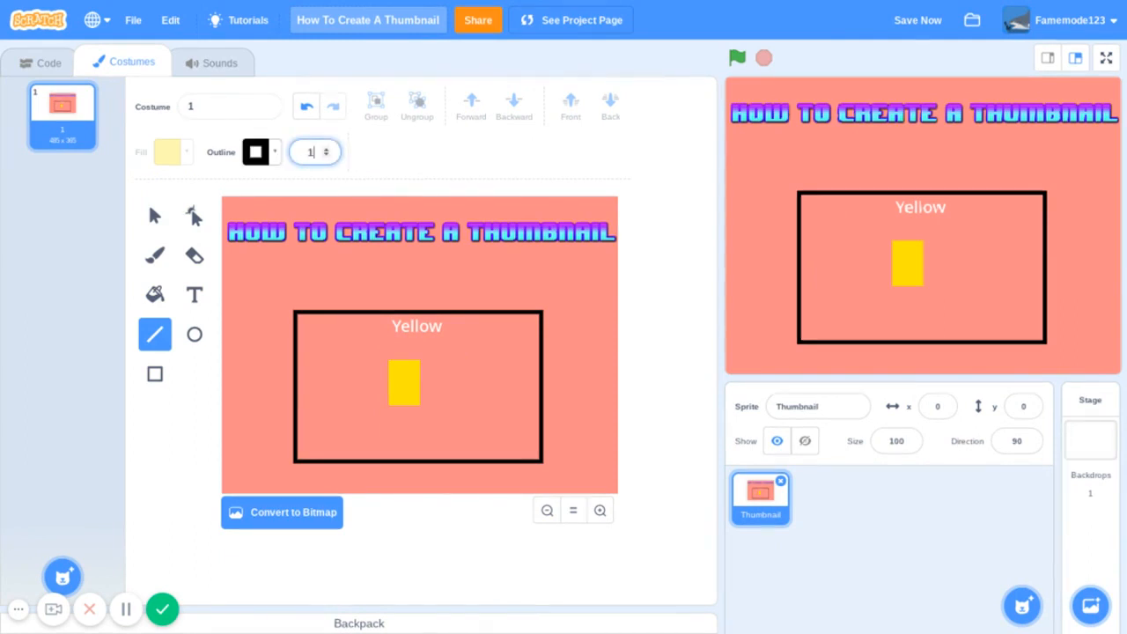
key(Return)
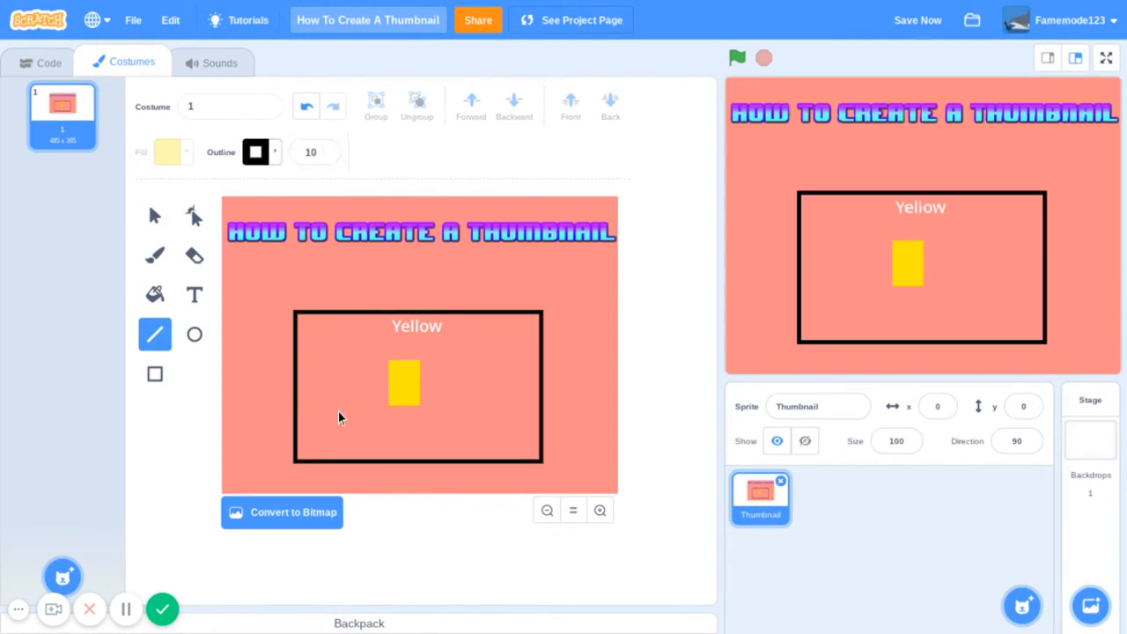
mouse_move(338, 418)
mouse_down()
mouse_move(364, 406)
mouse_move(371, 416)
mouse_up()
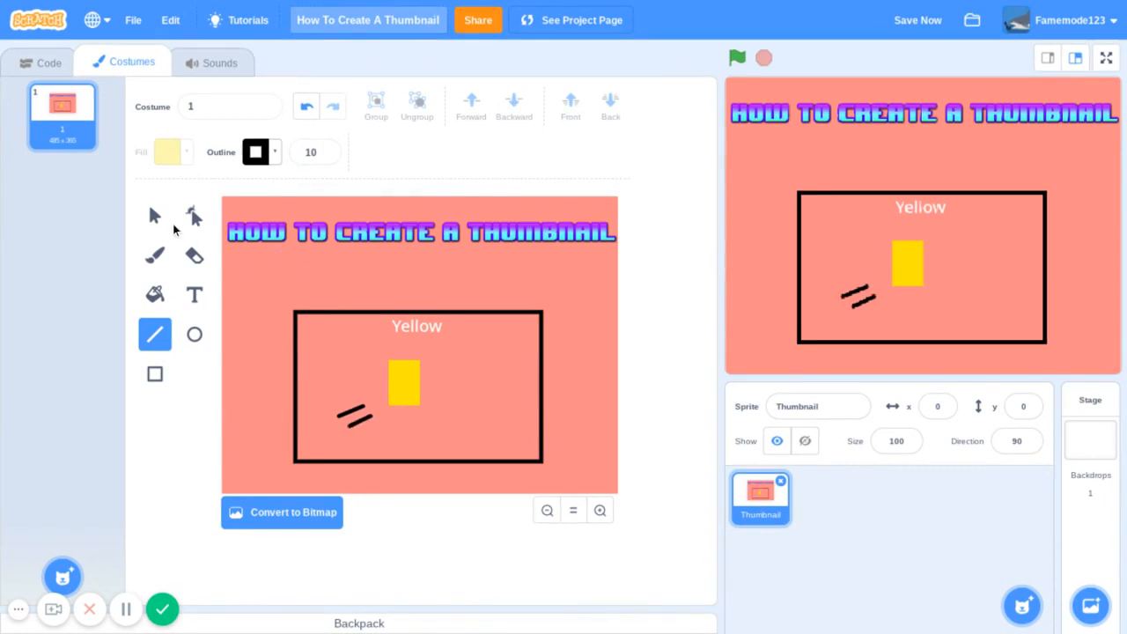
- Draw a wide rectangle with black fill and a black outline of width 10 across the bottom of the frame
click(154, 216)
click(155, 373)
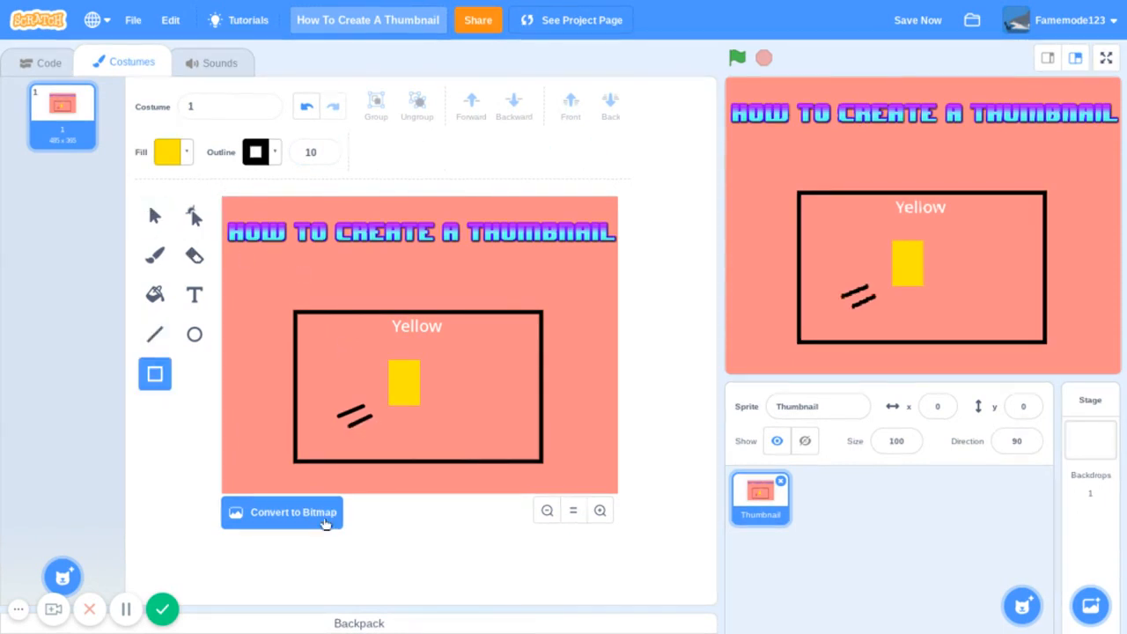
mouse_move(299, 432)
mouse_down()
mouse_move(398, 452)
mouse_move(482, 451)
mouse_move(463, 448)
mouse_up()
key(BackSpace)
click(170, 163)
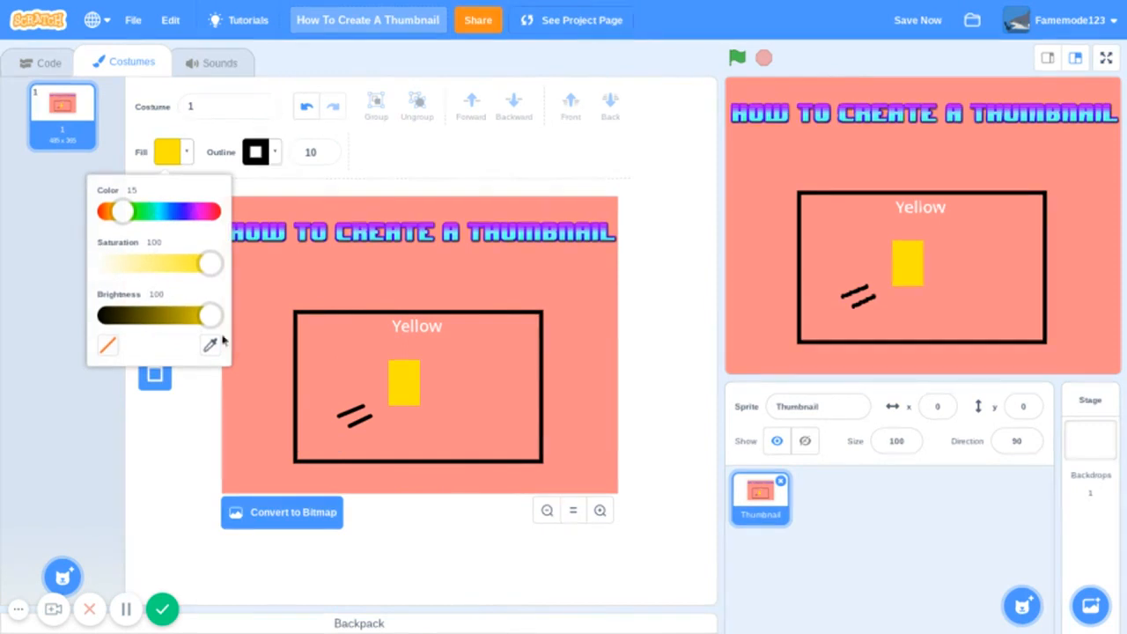
drag(214, 317, 0, 347)
click(297, 433)
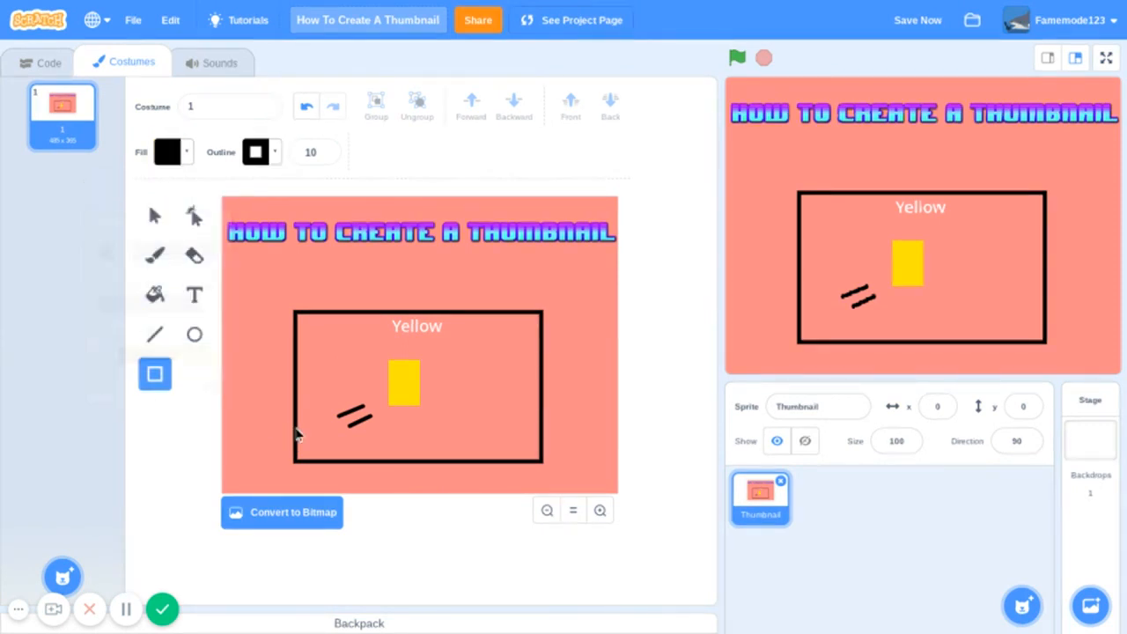
mouse_move(297, 429)
mouse_down()
mouse_move(505, 467)
mouse_move(541, 453)
mouse_move(539, 464)
mouse_up()
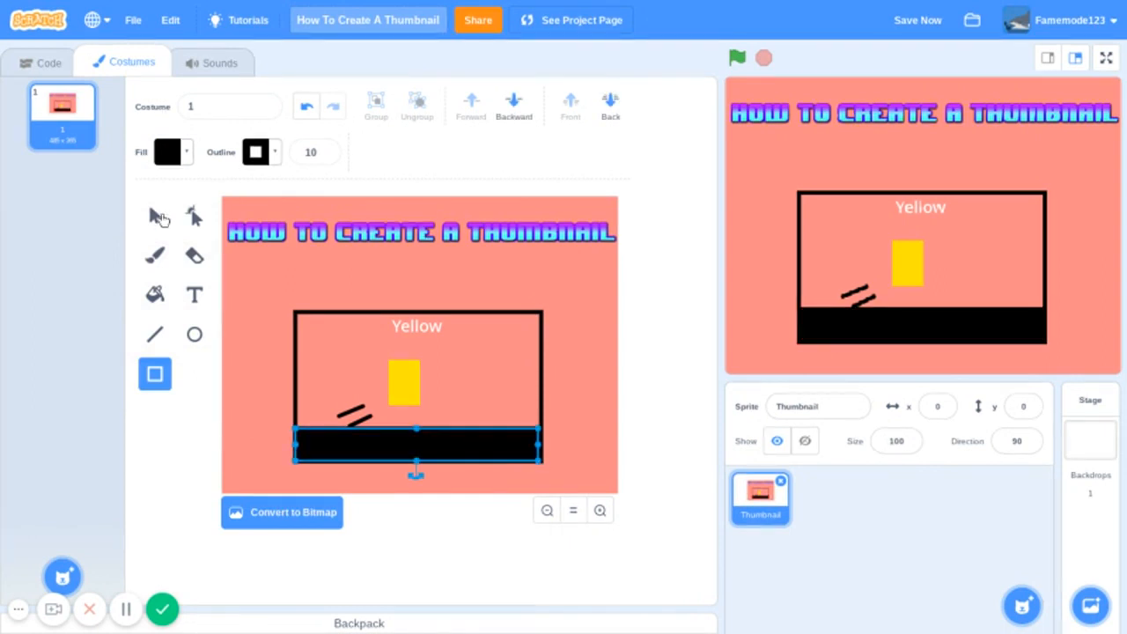
- Shift the two slanted lines slightly closer to the yellow rectangle, undoing any unwanted move
click(157, 216)
mouse_move(359, 425)
mouse_down()
mouse_move(372, 418)
mouse_move(344, 415)
mouse_move(363, 410)
mouse_up()
click(306, 106)
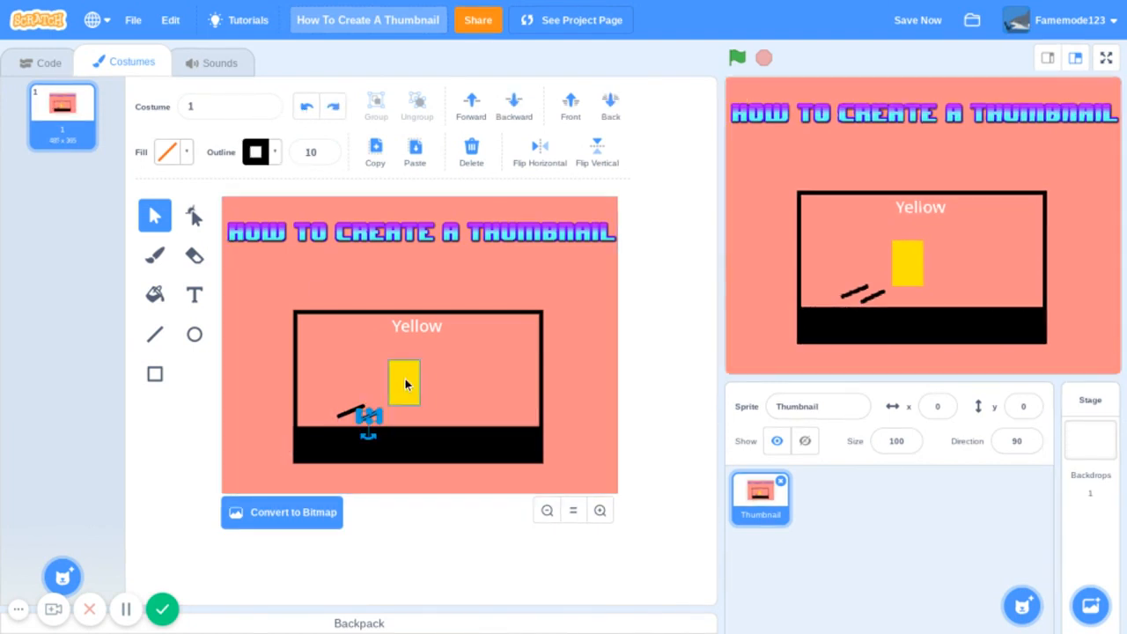
click(362, 384)
drag(355, 409, 366, 407)
click(459, 393)
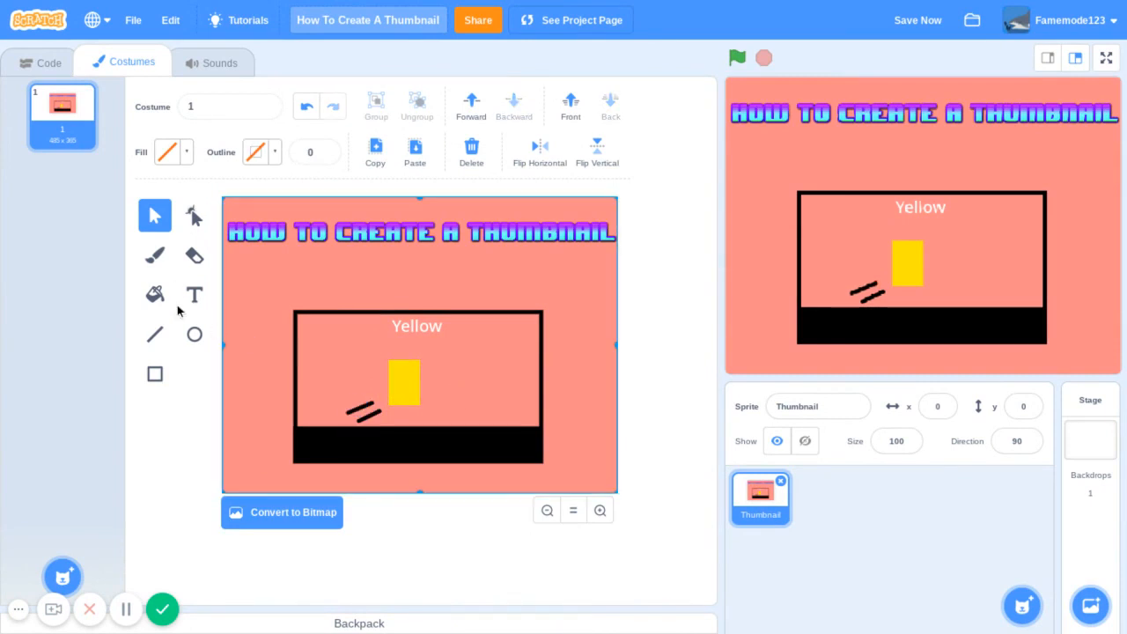
- Draw a thin red rectangle without outline on the black ground below the yellow one, using Color 100, Saturation 100 and Brightness 100, and nudge it left
click(154, 374)
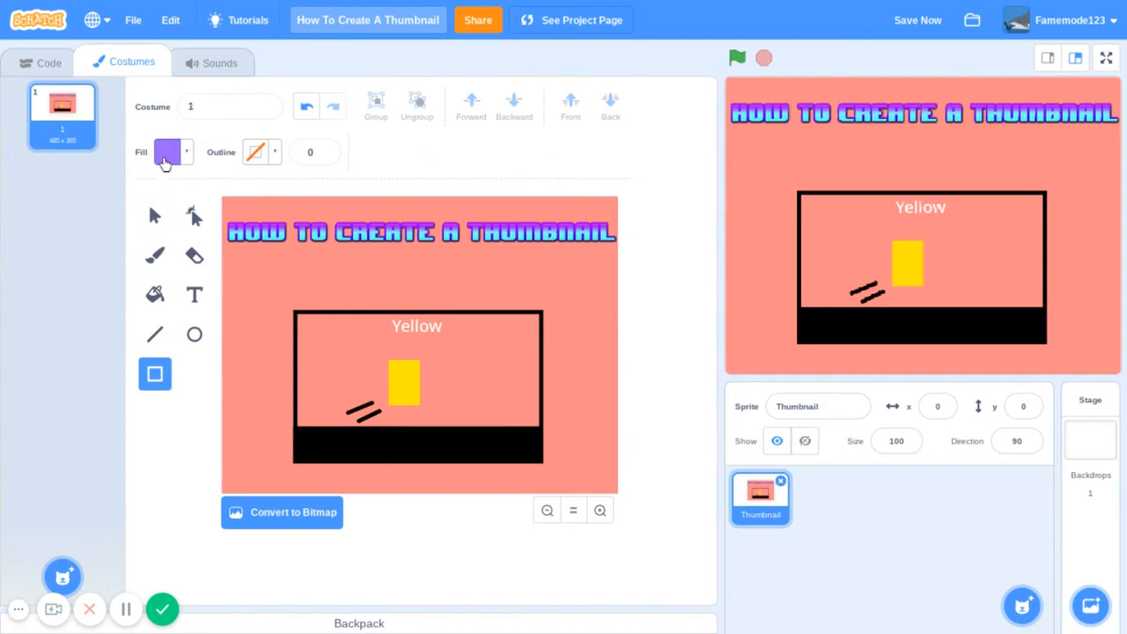
click(163, 164)
drag(182, 211, 336, 395)
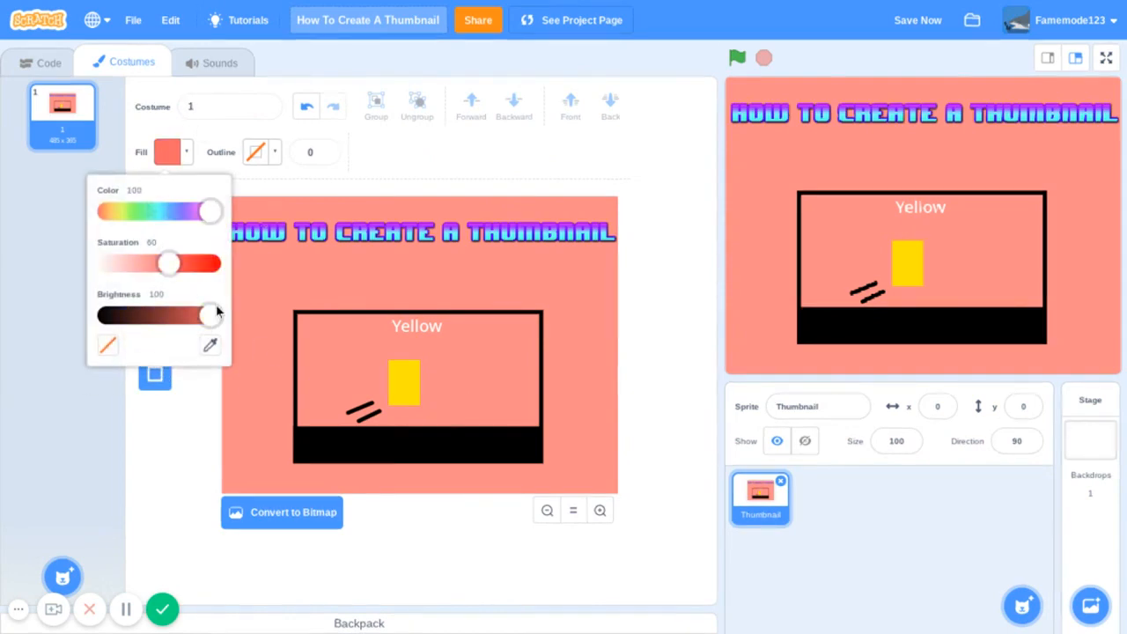
drag(174, 268, 324, 379)
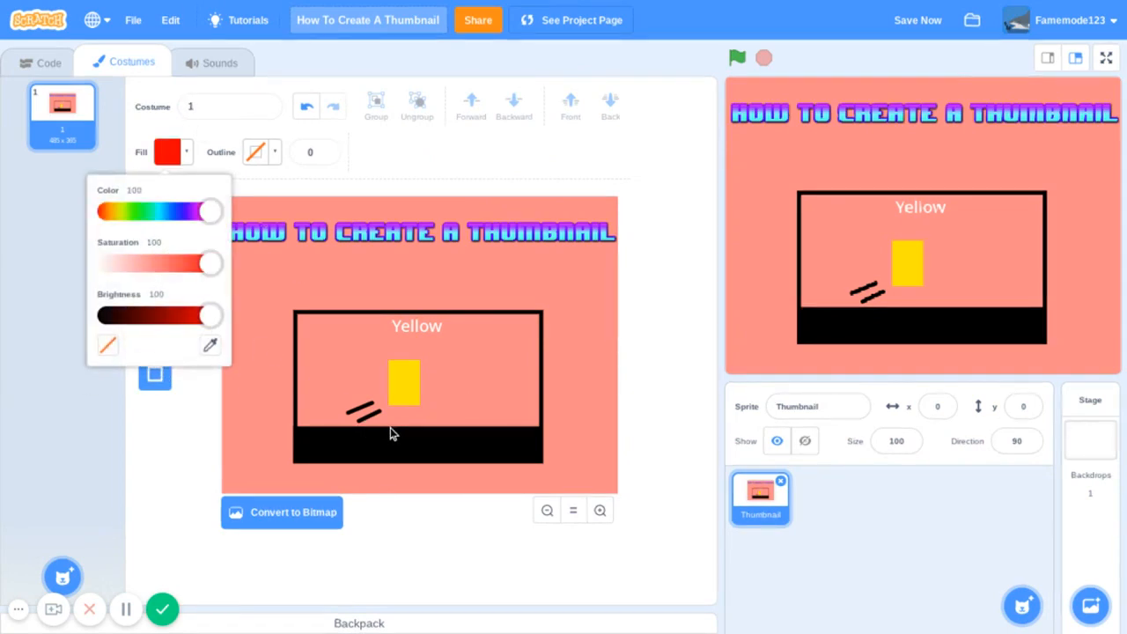
drag(384, 429, 429, 436)
click(155, 216)
click(457, 409)
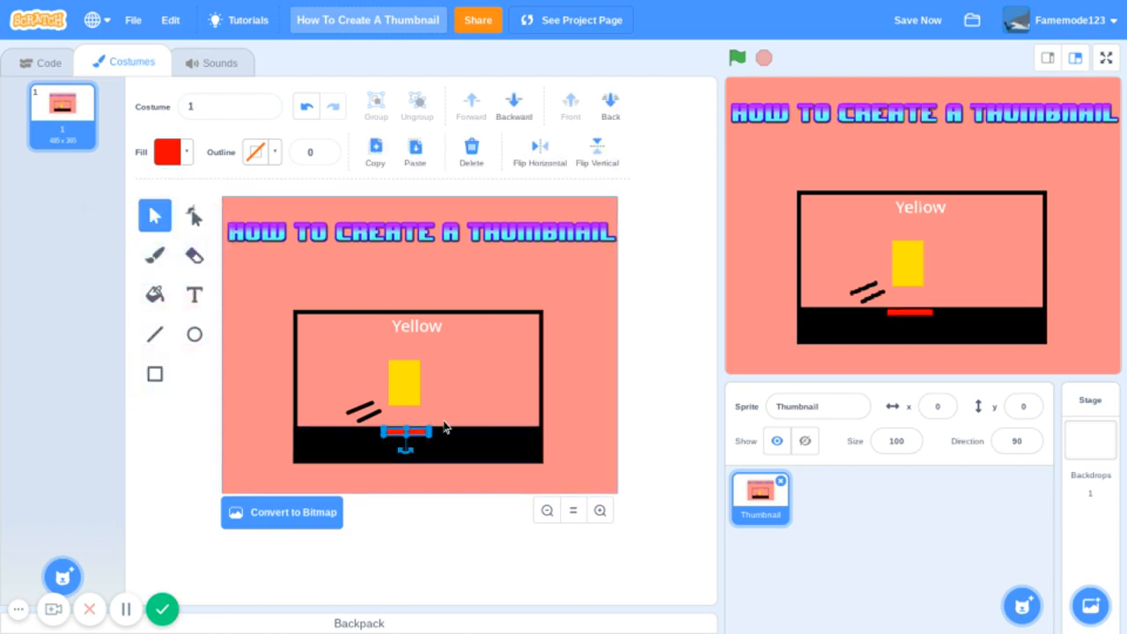
click(421, 435)
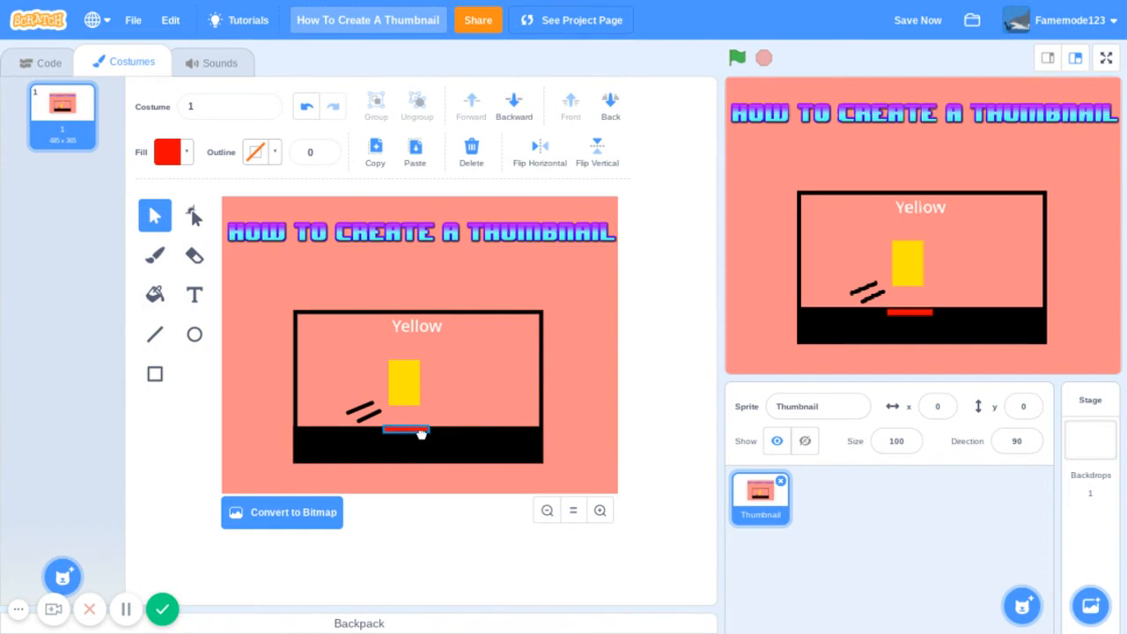
click(446, 400)
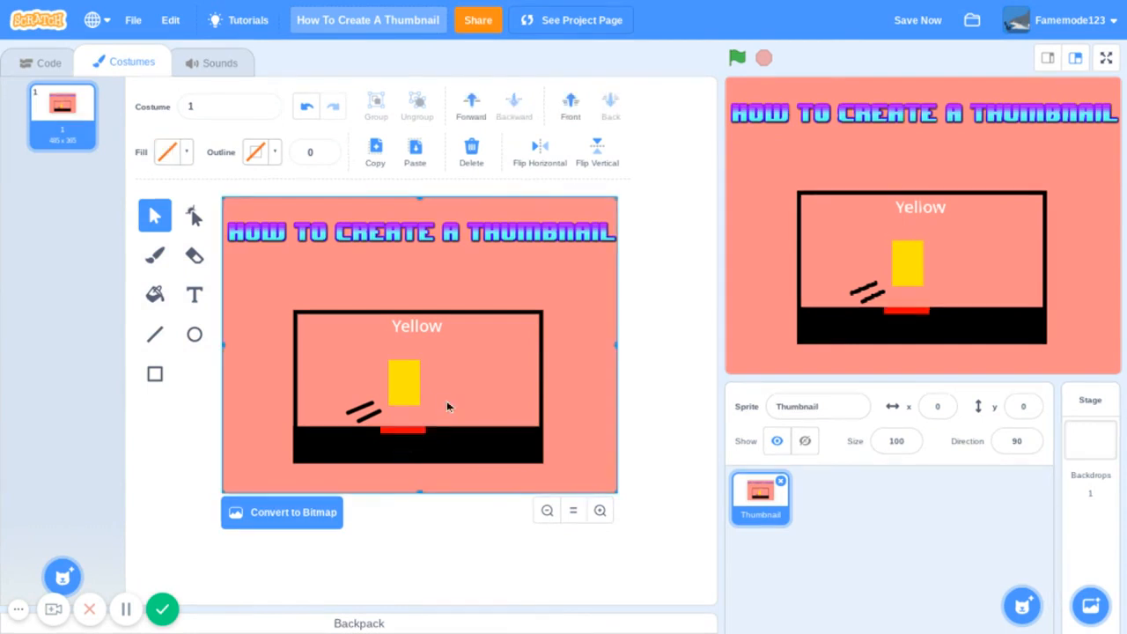
- Clear the selection of the red rectangle and save the project
click(425, 435)
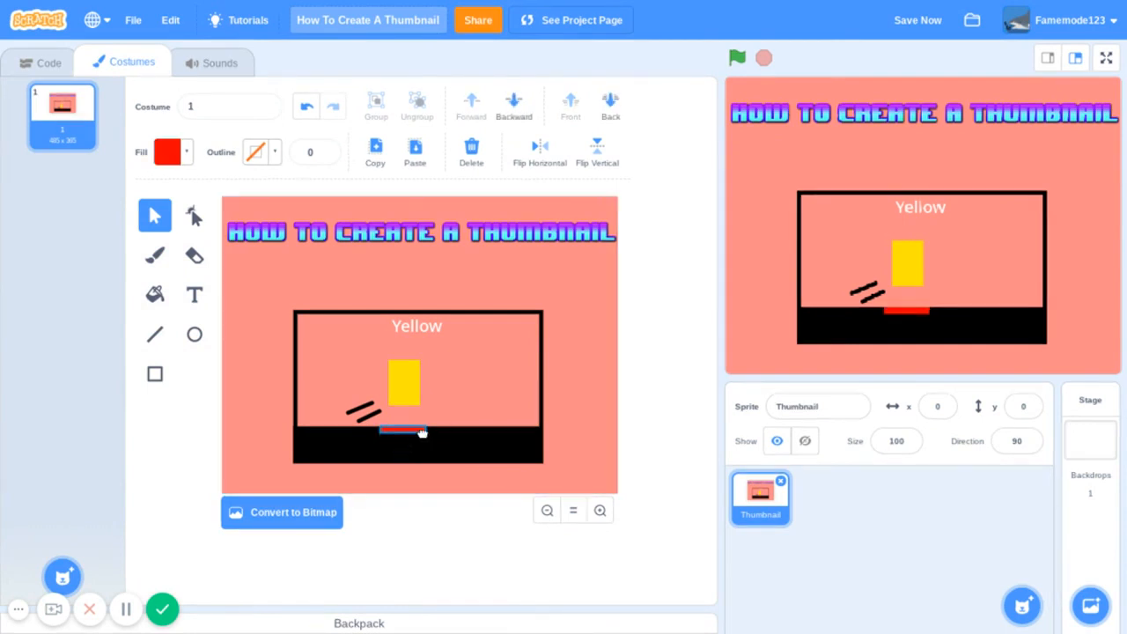
click(463, 398)
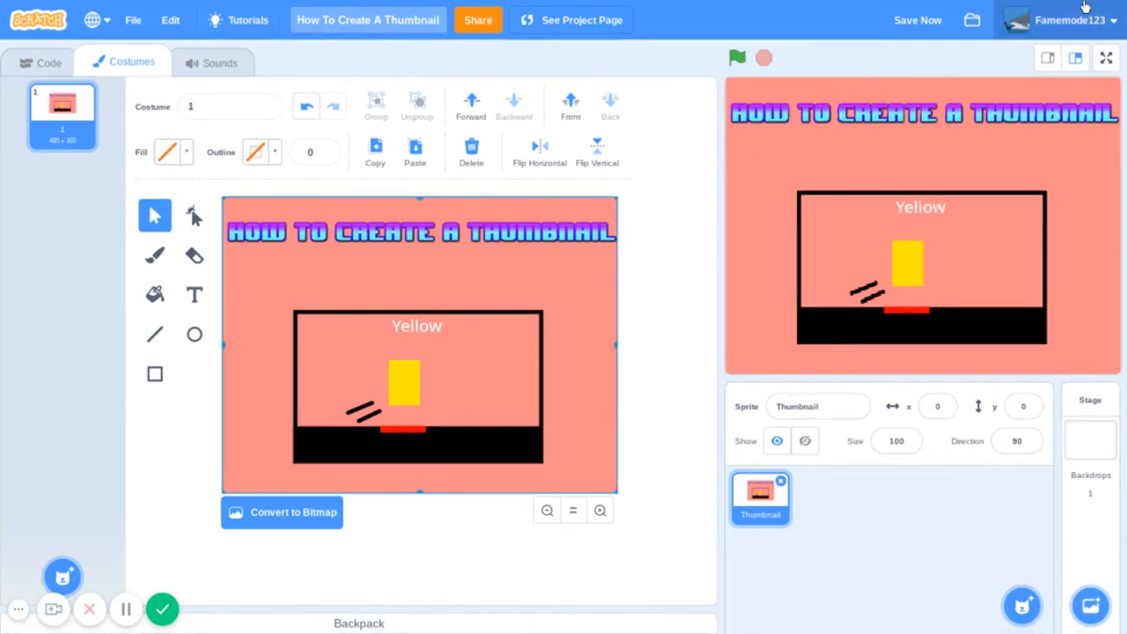
click(898, 23)
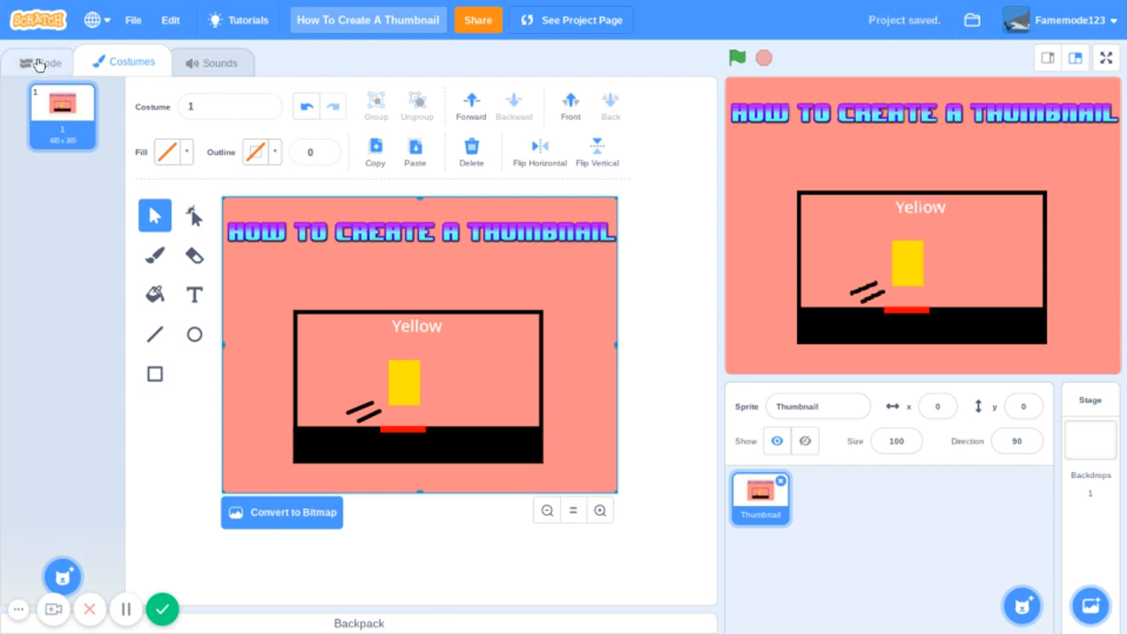
- Place a "when green flag clicked" block and a separate forever loop in the Thumbnail sprite's code
click(41, 62)
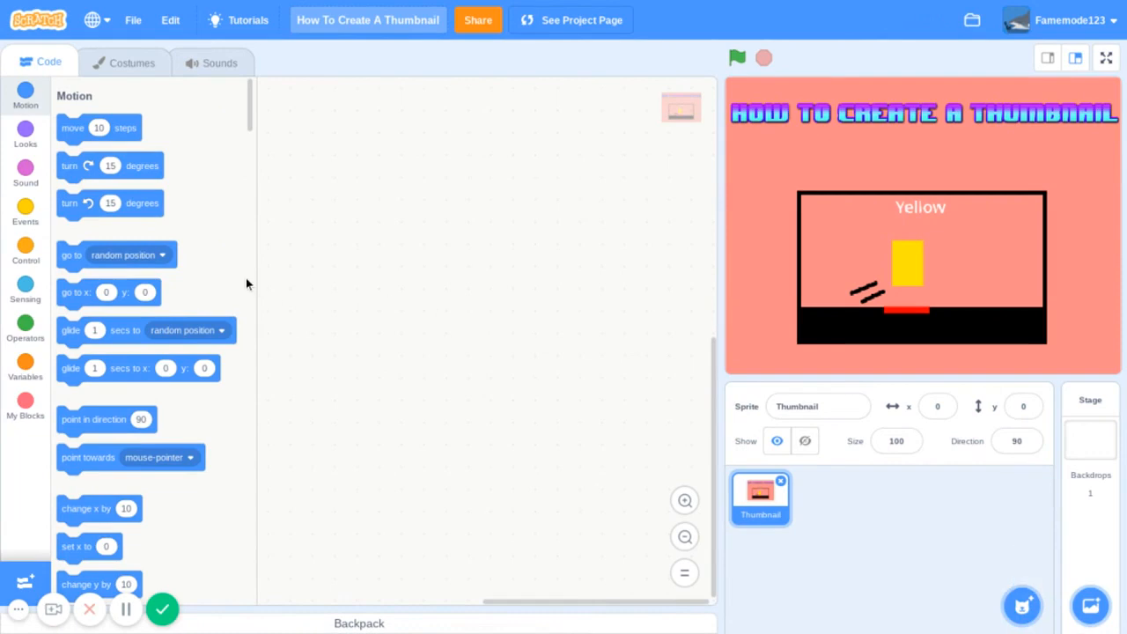
click(19, 217)
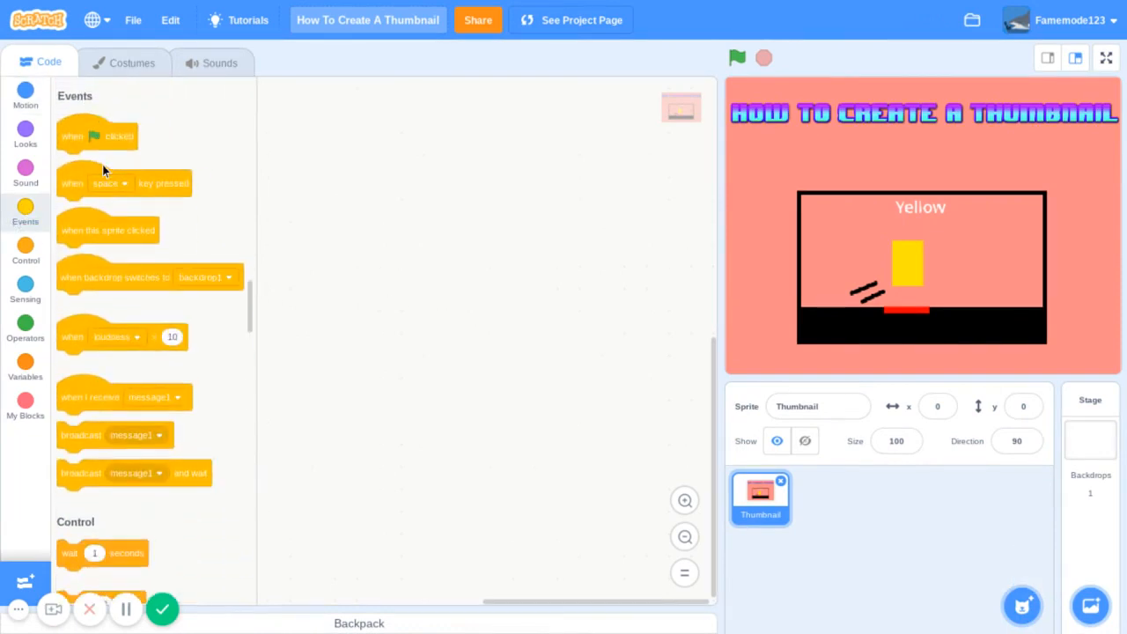
drag(88, 132, 362, 156)
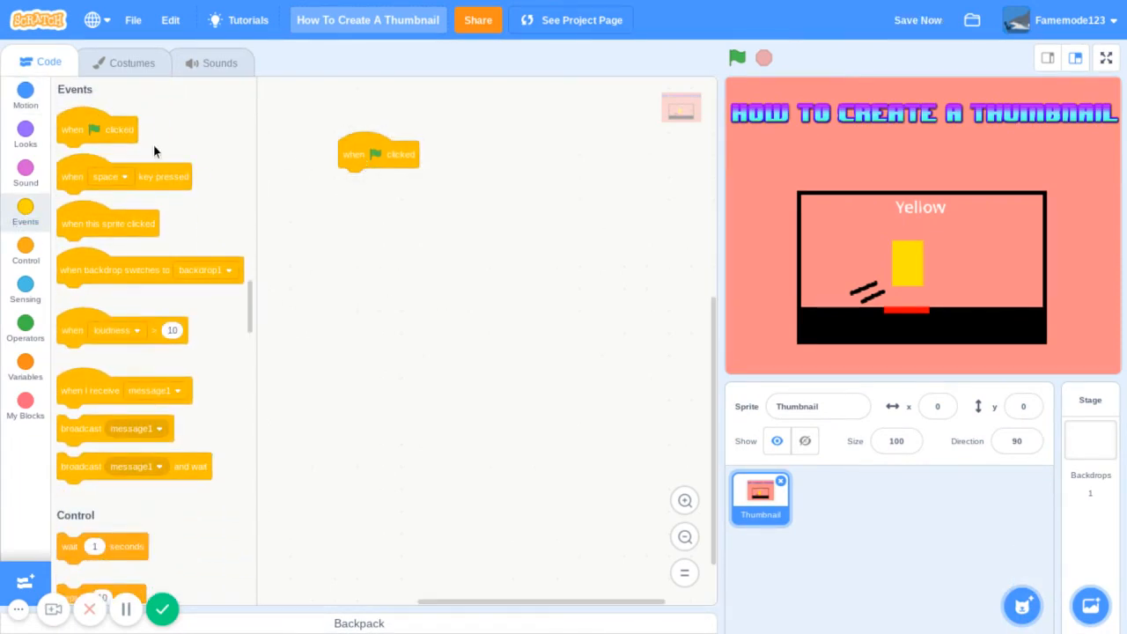
click(27, 254)
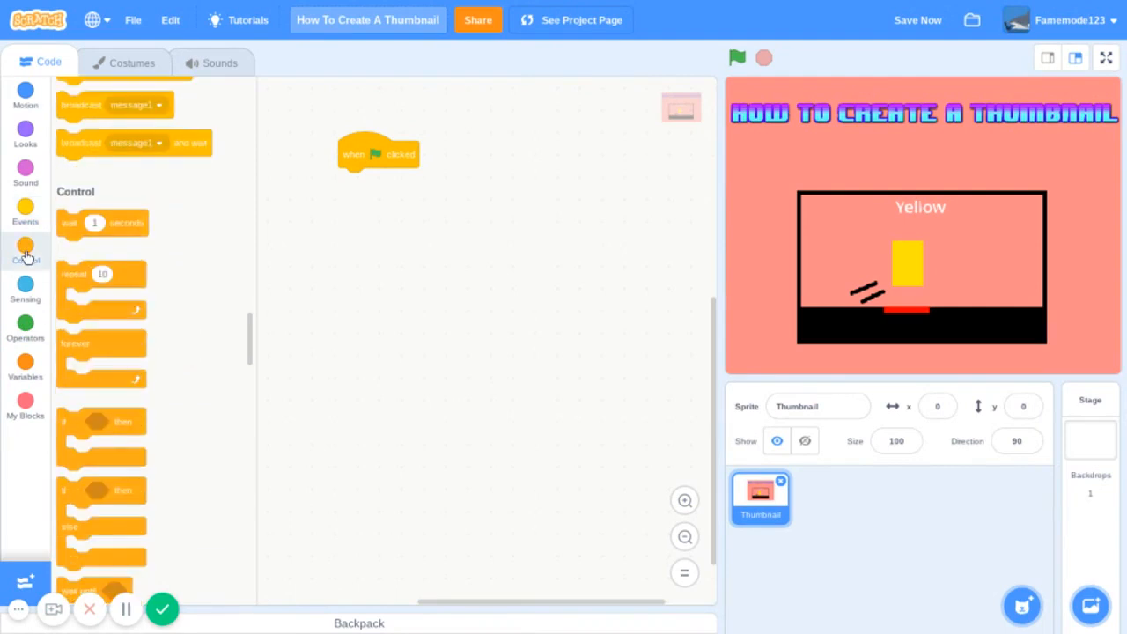
drag(123, 247, 408, 260)
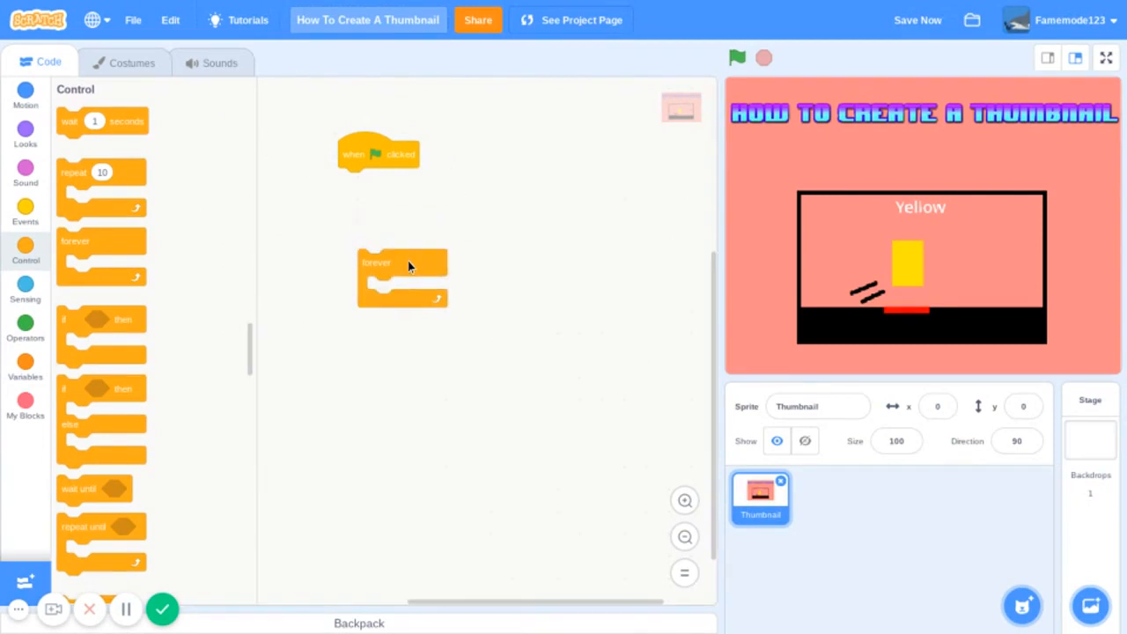
- Attach a show block directly beneath the "when green flag clicked" block
click(25, 95)
click(28, 138)
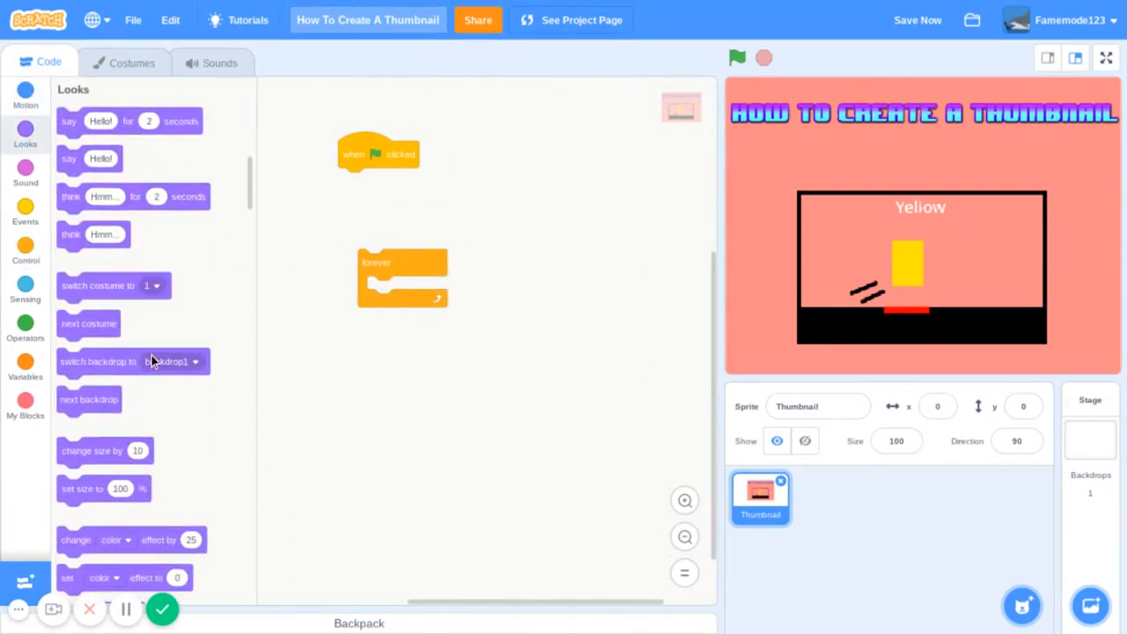
scroll(150, 357, down, 3)
scroll(150, 356, down, 3)
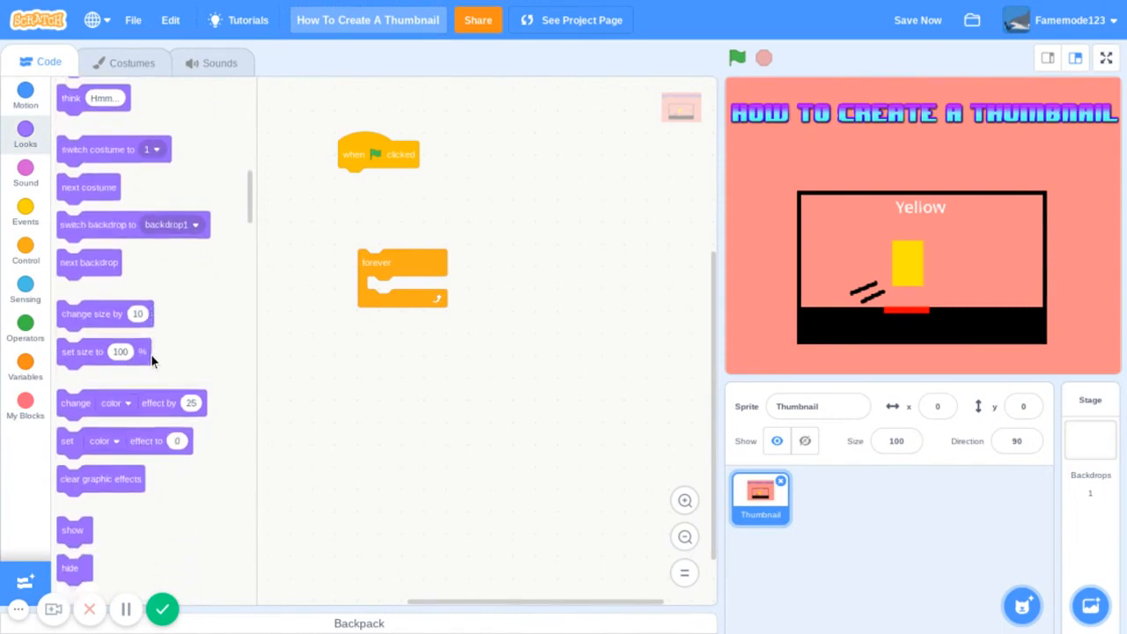
drag(78, 452, 363, 188)
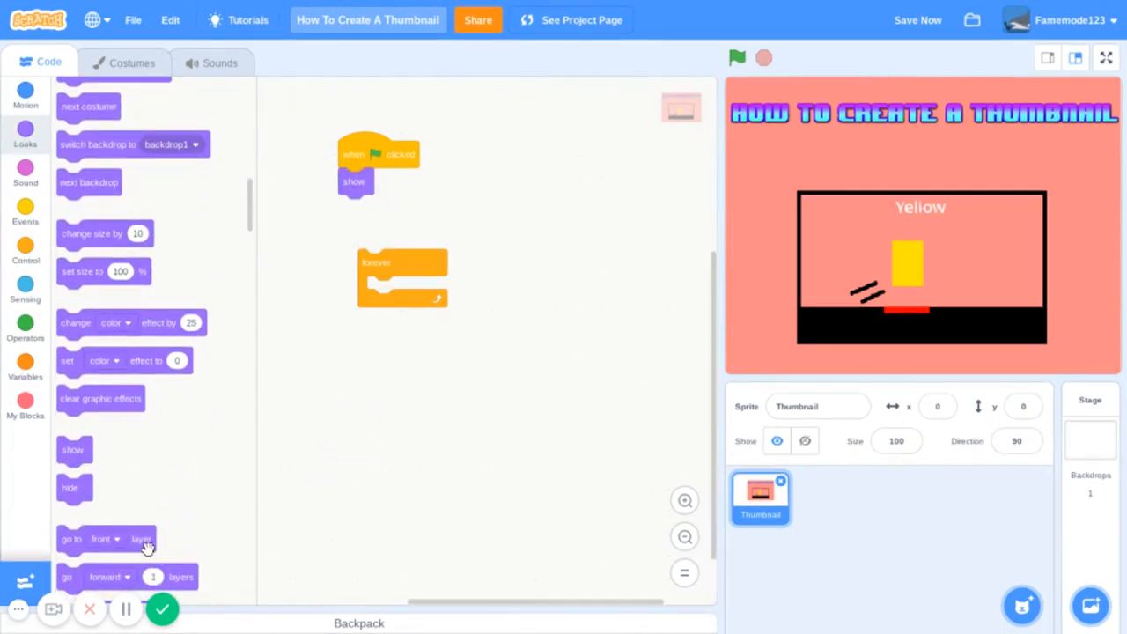
- Attach "go to x: 0 y: 0" below the show block and put a "go to front layer" block inside the forever loop
drag(145, 545, 390, 395)
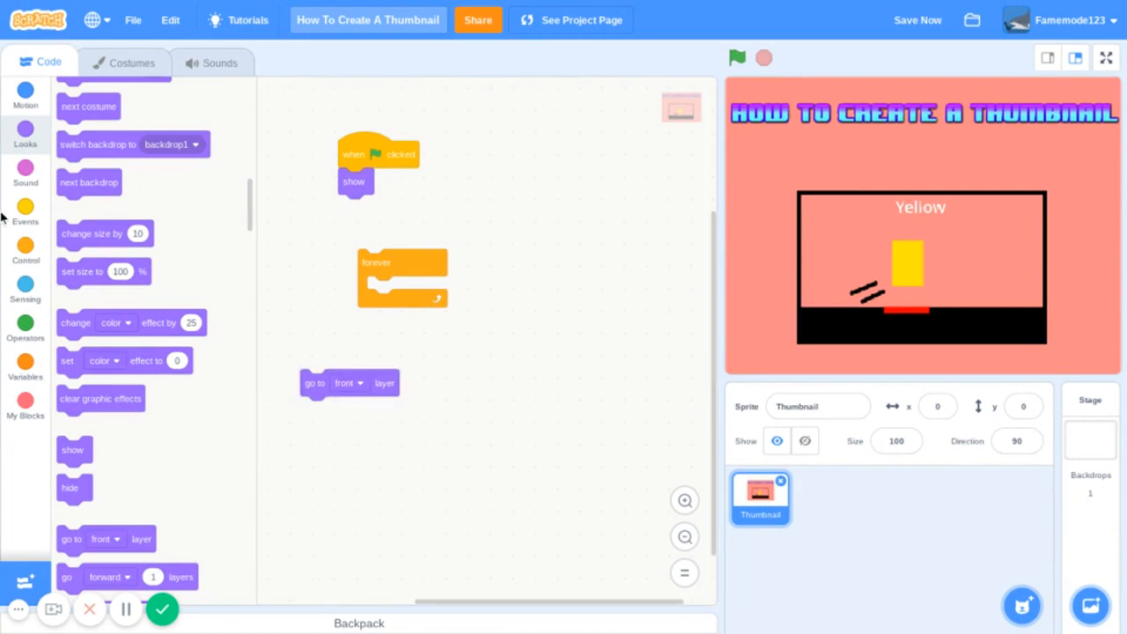
click(29, 99)
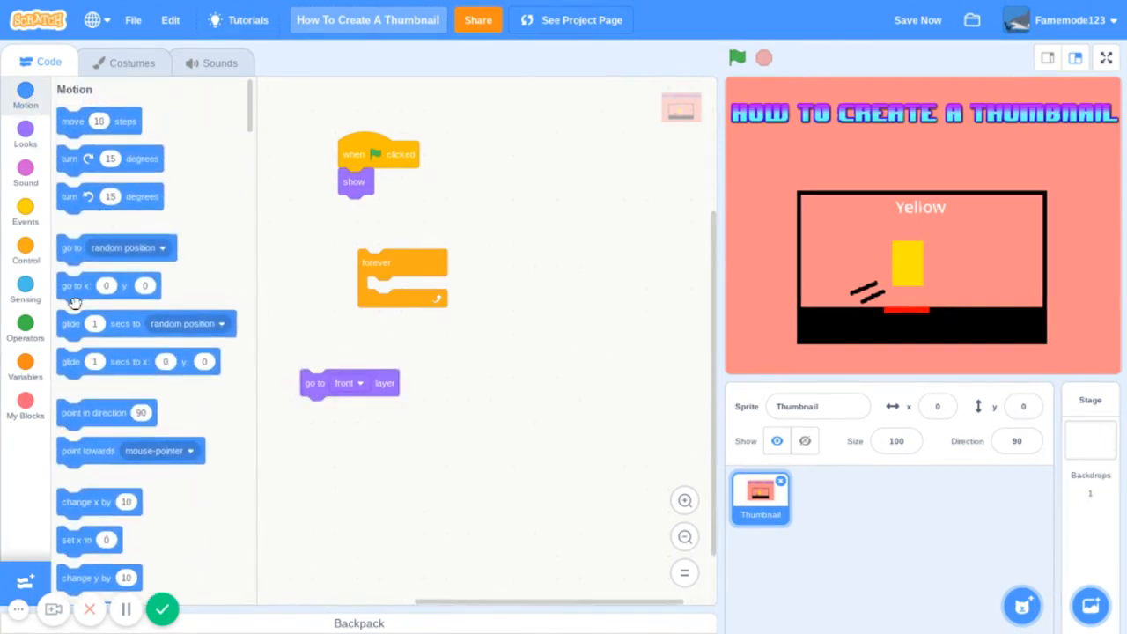
drag(70, 296, 355, 217)
drag(388, 392, 459, 299)
- Add a "set ghost effect to 100" block inside the forever loop, below the "go to front layer" block
click(39, 140)
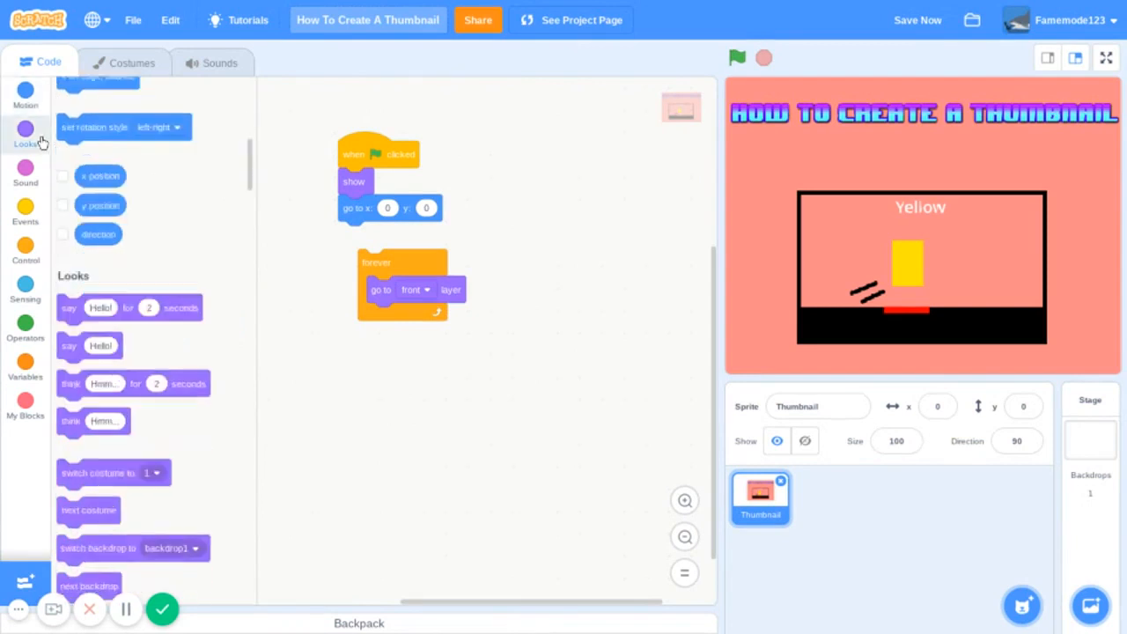
scroll(191, 364, down, 3)
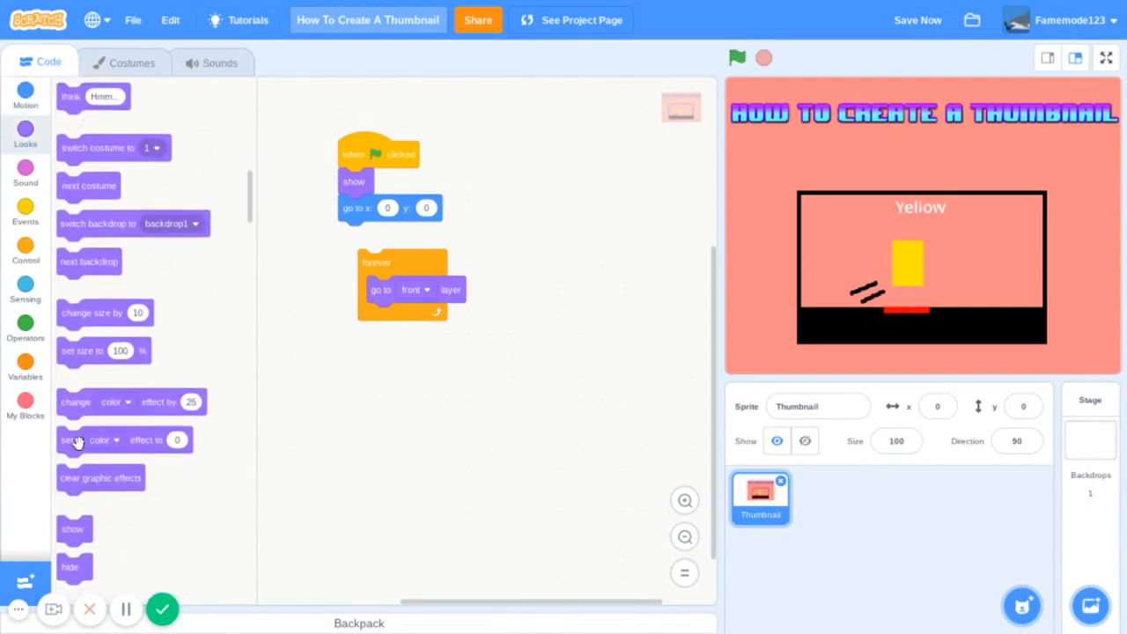
drag(76, 440, 442, 401)
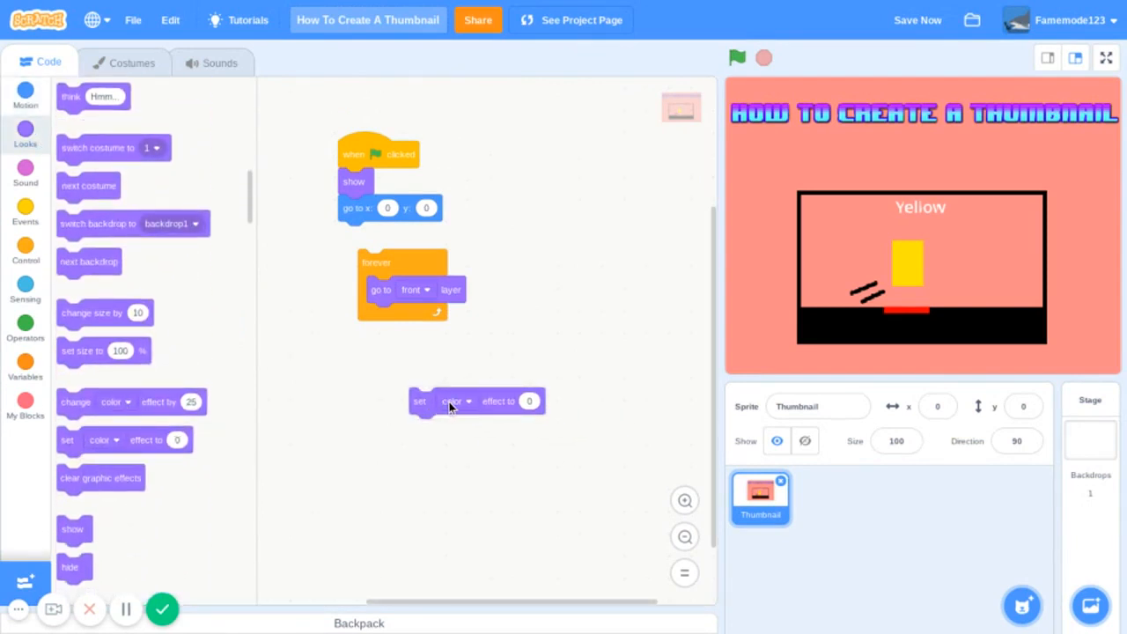
click(449, 402)
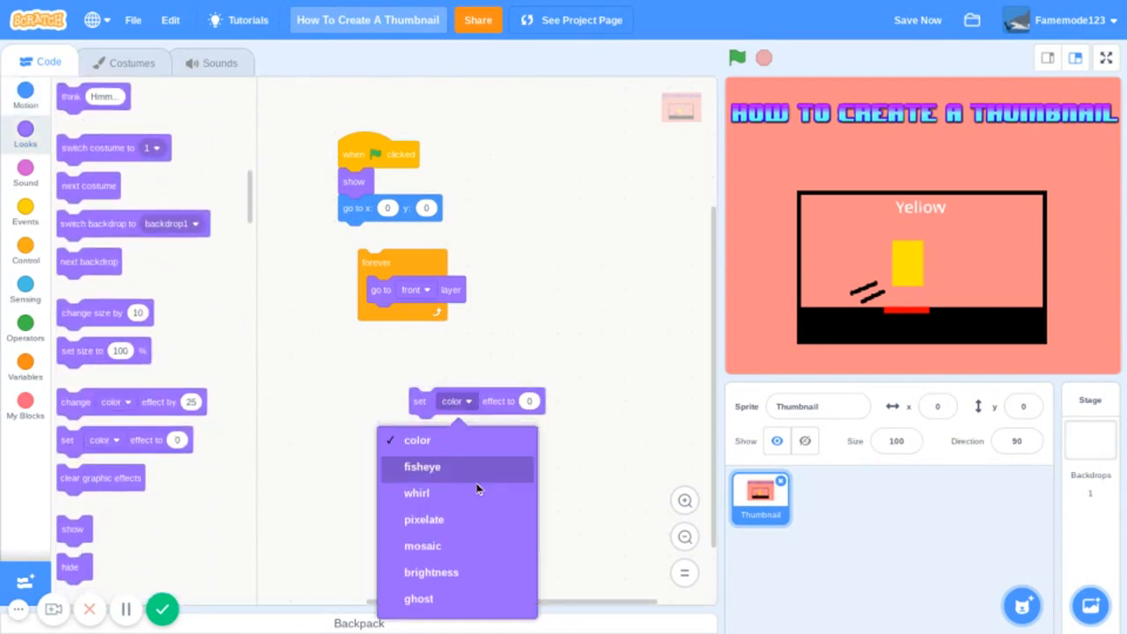
click(491, 598)
click(531, 401)
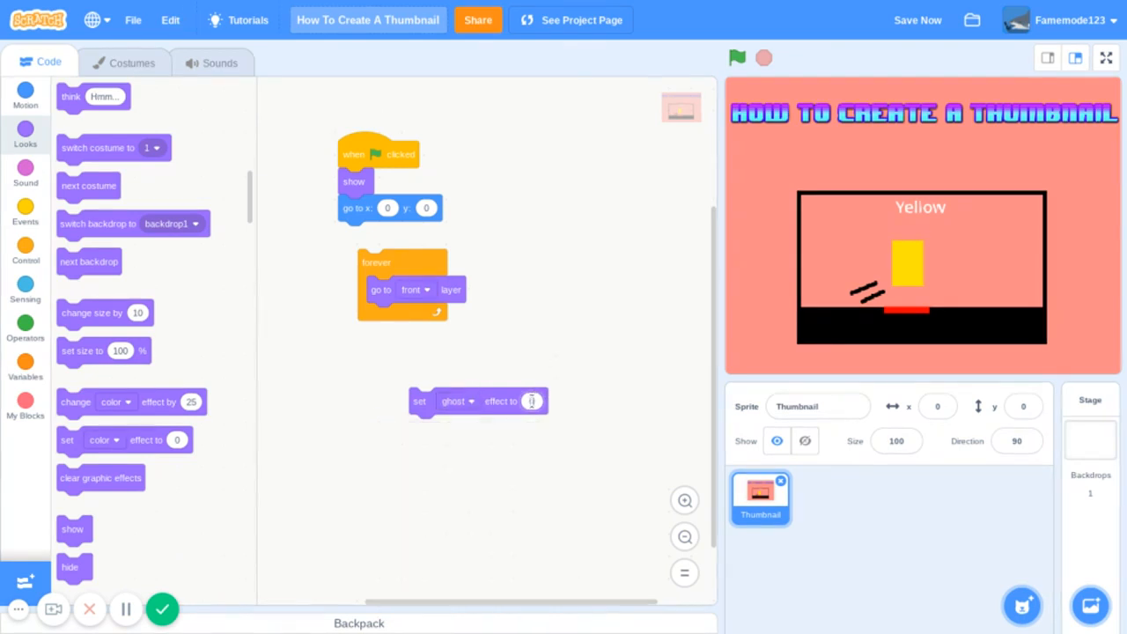
text(100)
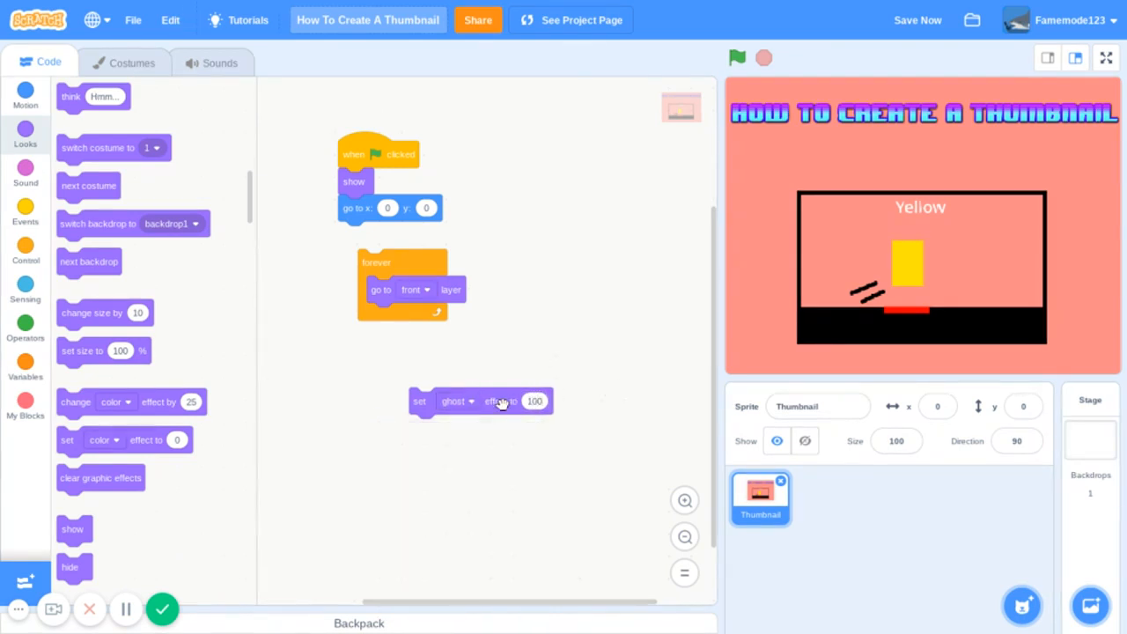
drag(498, 403, 458, 317)
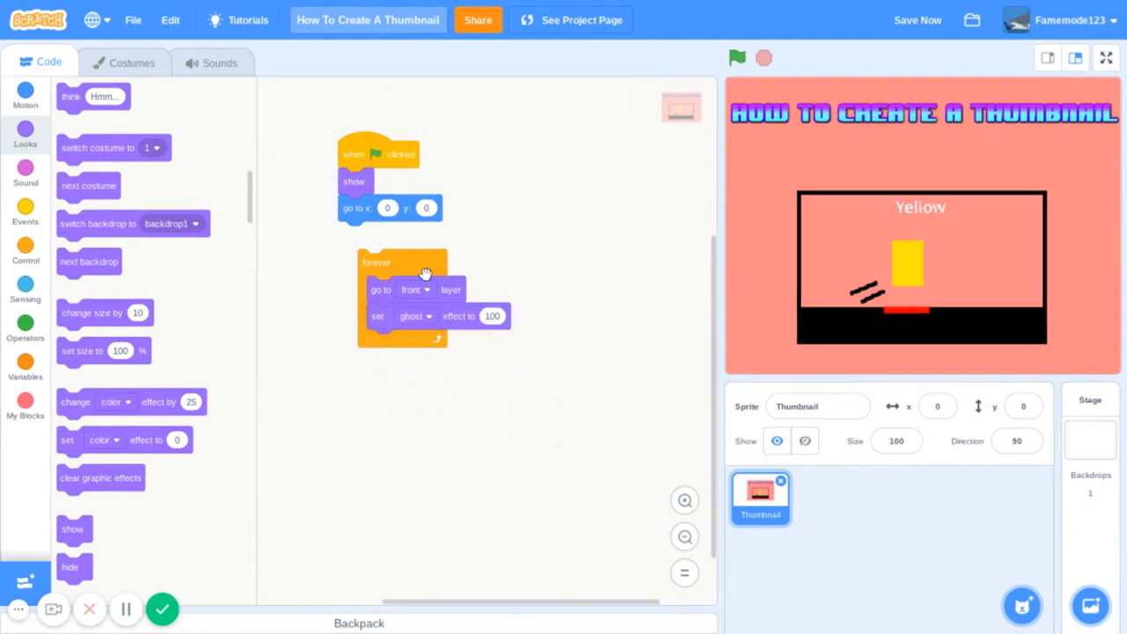
- Attach the forever loop beneath the "go to x: 0 y: 0" block and save the project
drag(400, 260, 381, 234)
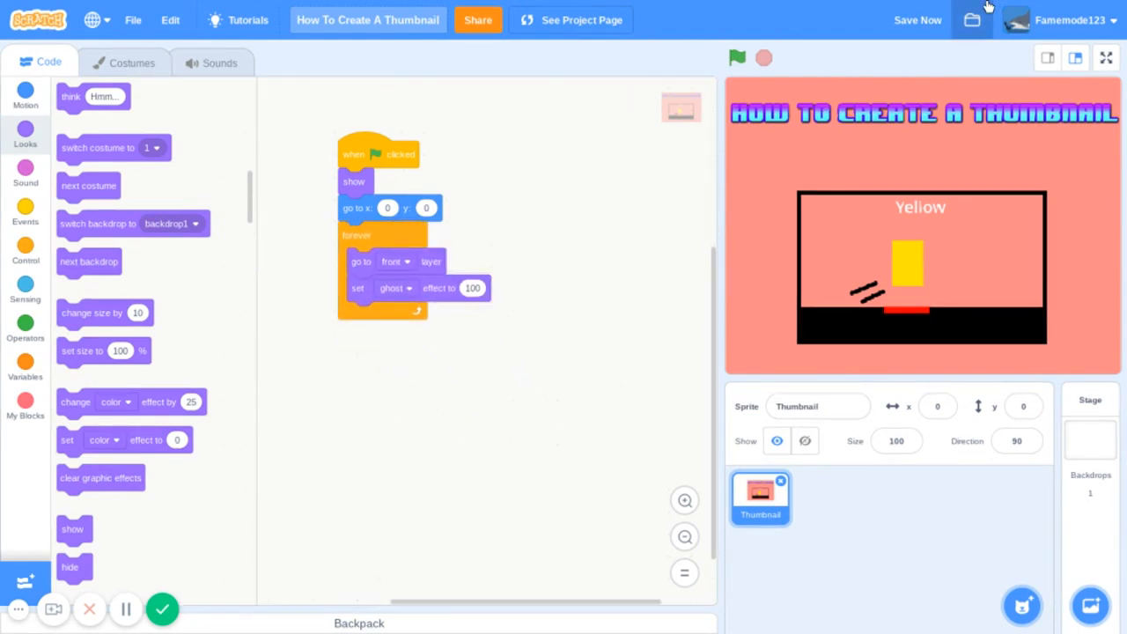
click(919, 21)
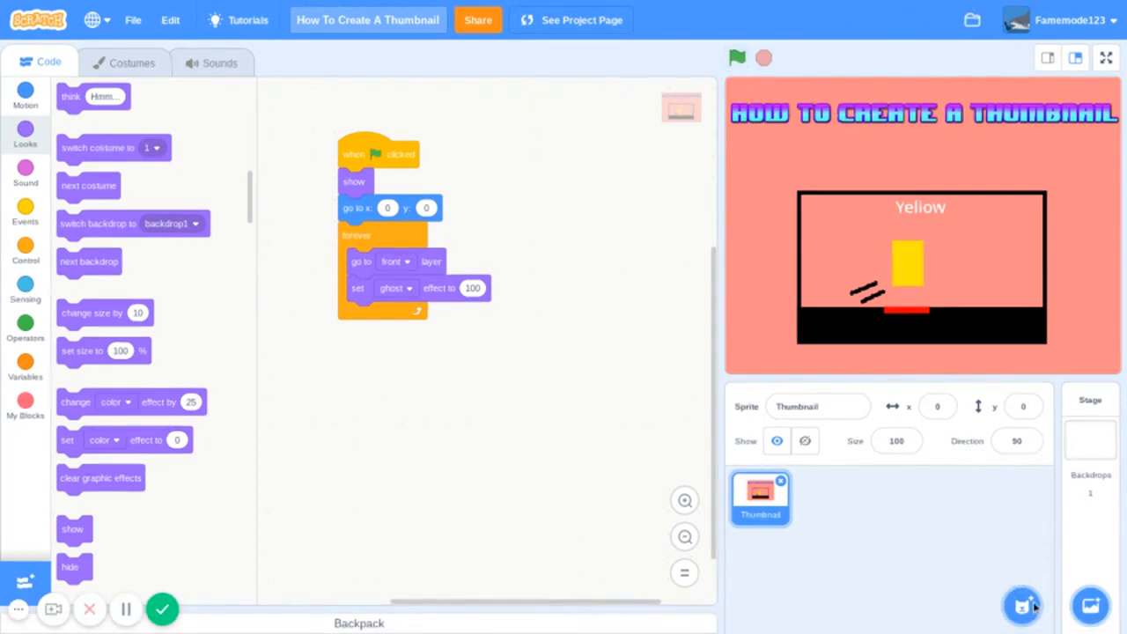
- Paint a new sprite with a very wide purple ellipse and a tall, narrow purple ellipse extending below it
mouse_move(1021, 604)
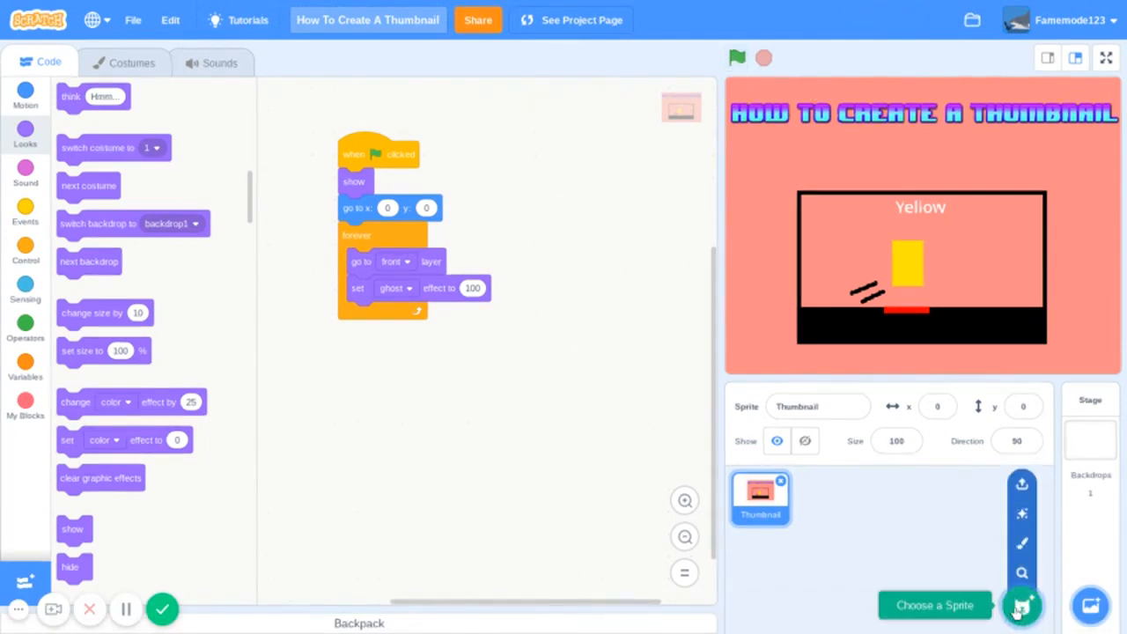
click(1021, 541)
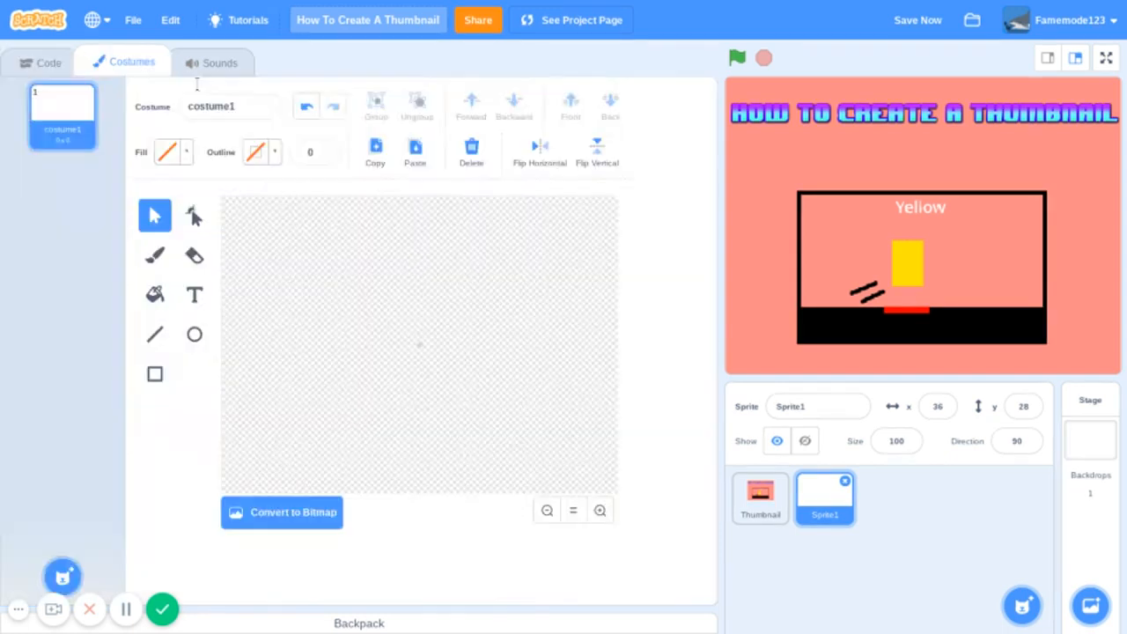
click(194, 295)
click(195, 334)
drag(319, 292, 764, 104)
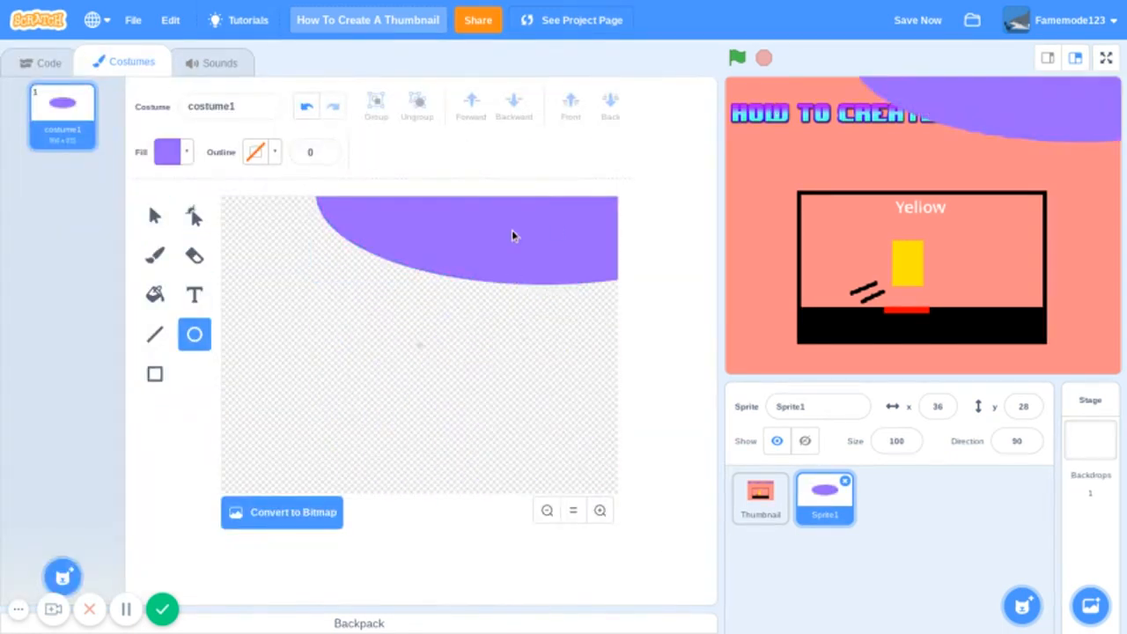
drag(511, 235, 446, 466)
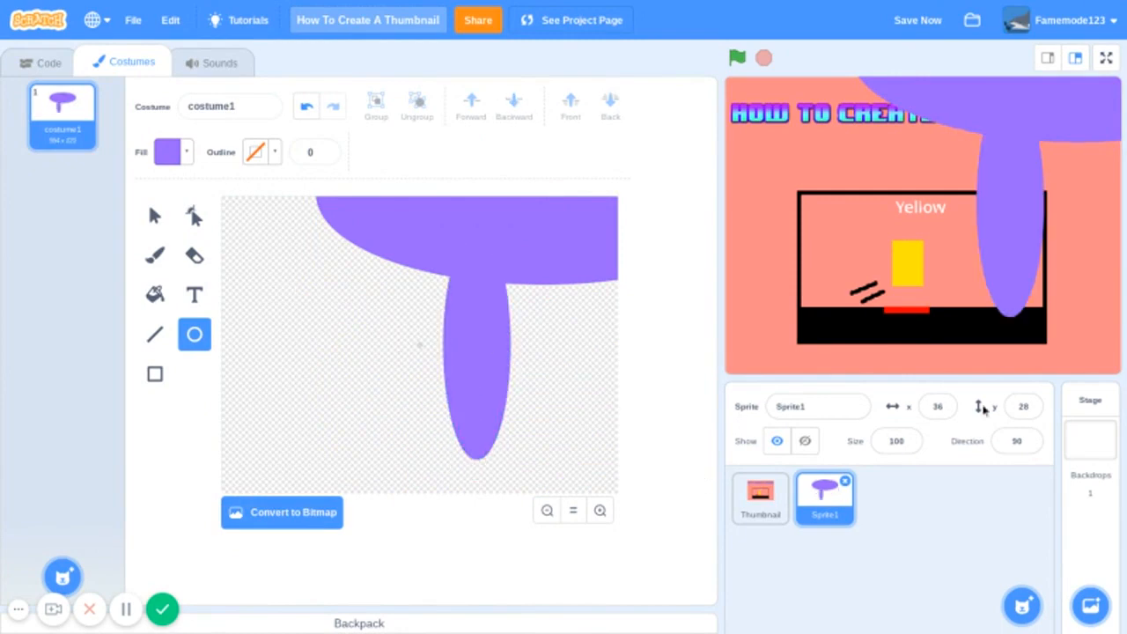
- Move the purple sprite over the thumbnail on the stage to about x -136, y -134, and test the project by running and stopping it
drag(1002, 111, 909, 246)
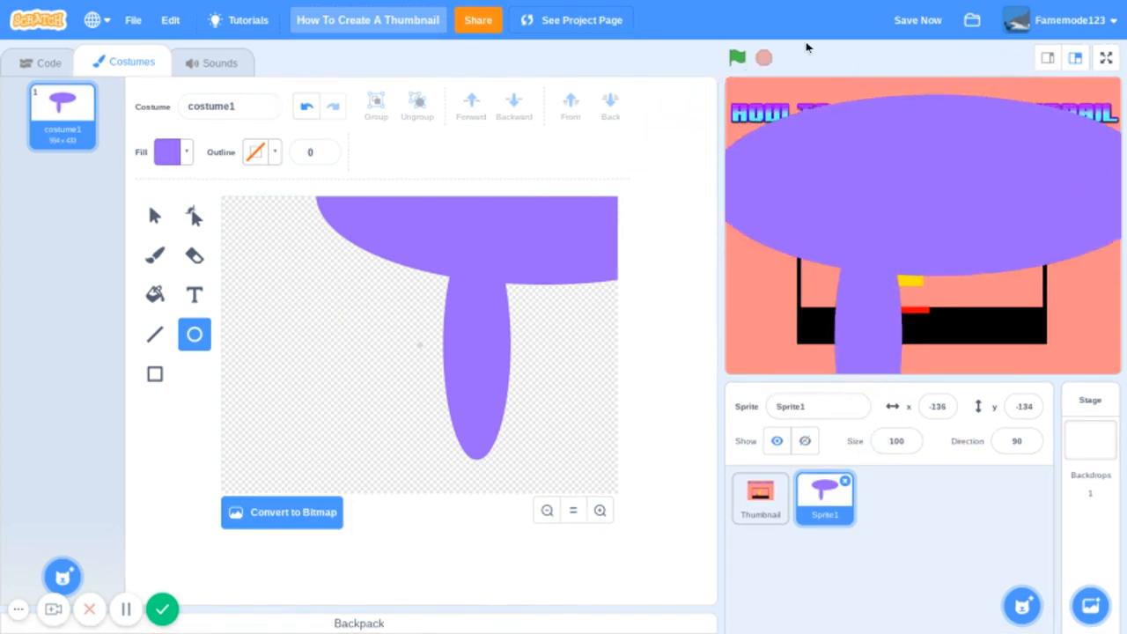
click(737, 58)
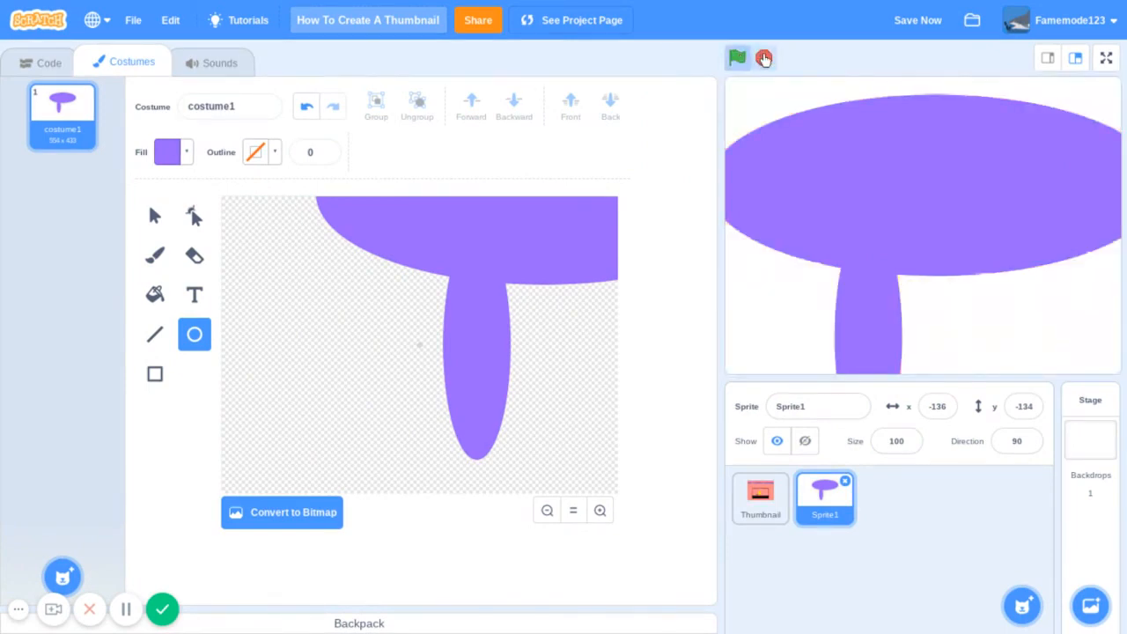
click(764, 58)
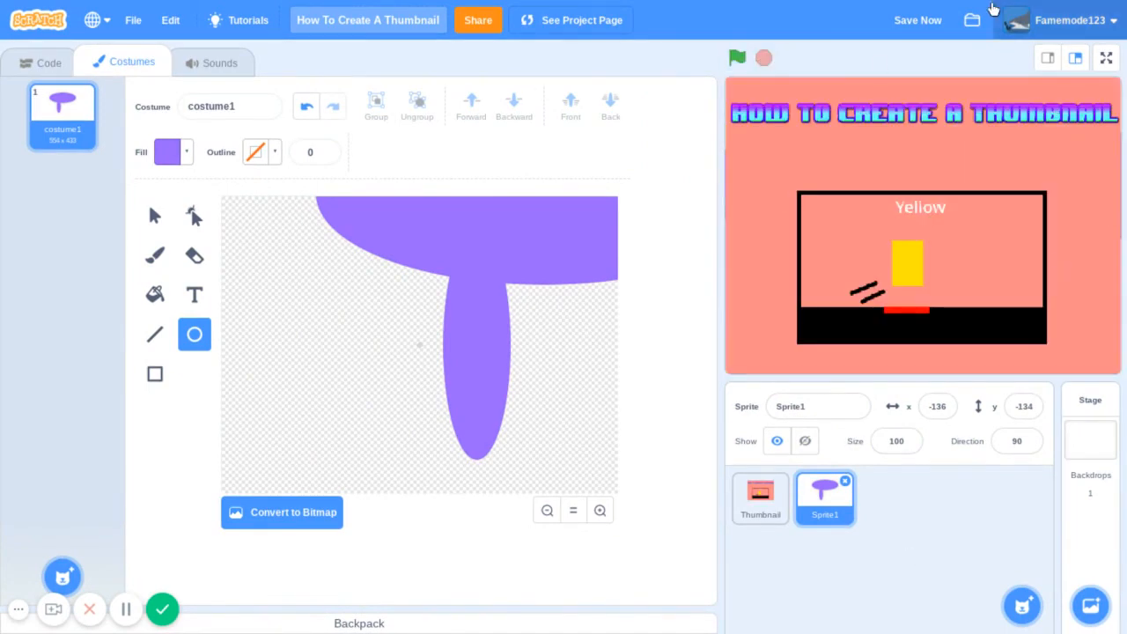